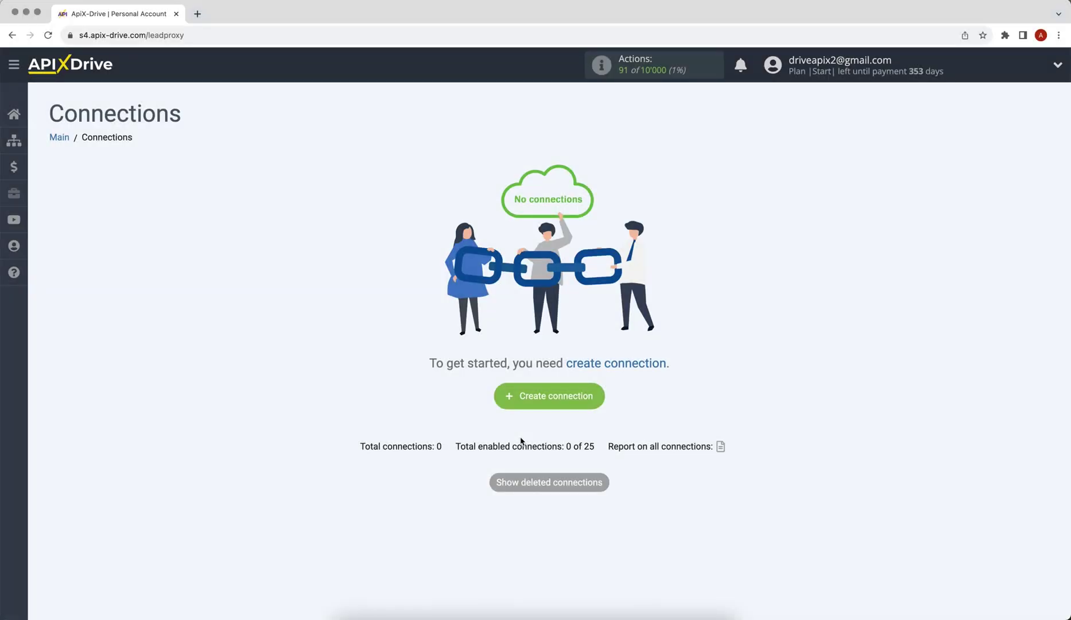
Start a new connection with Formester as the source and Get DATA as its action.
click(507, 398)
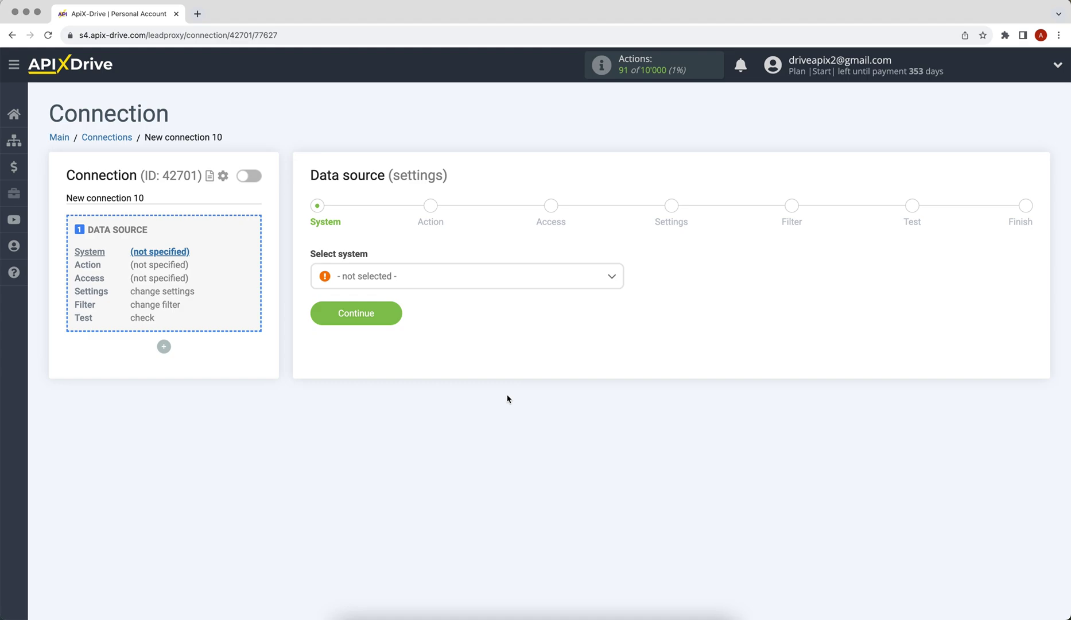
click(485, 280)
drag(619, 294, 622, 347)
click(376, 379)
click(322, 312)
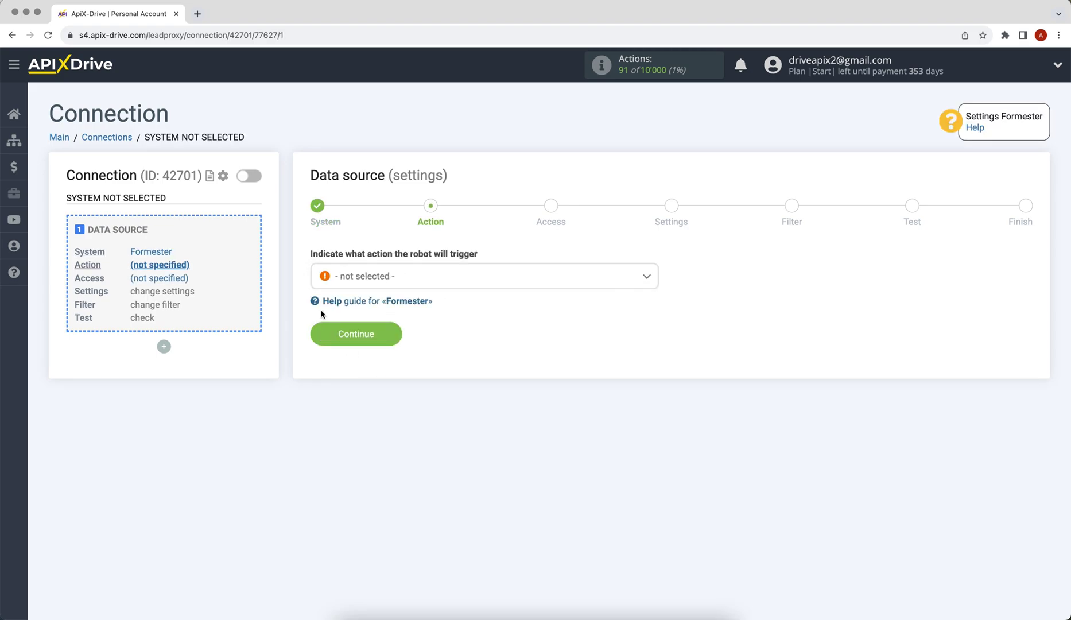
click(348, 283)
click(349, 345)
click(322, 339)
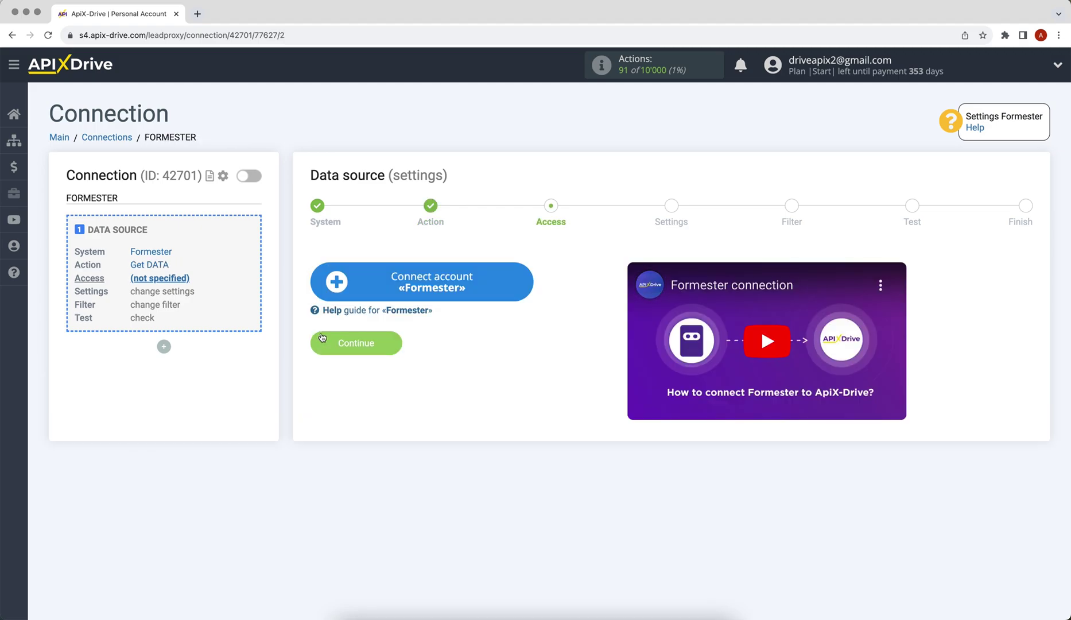
Connect a Formester account and select it as the saved login.
click(336, 283)
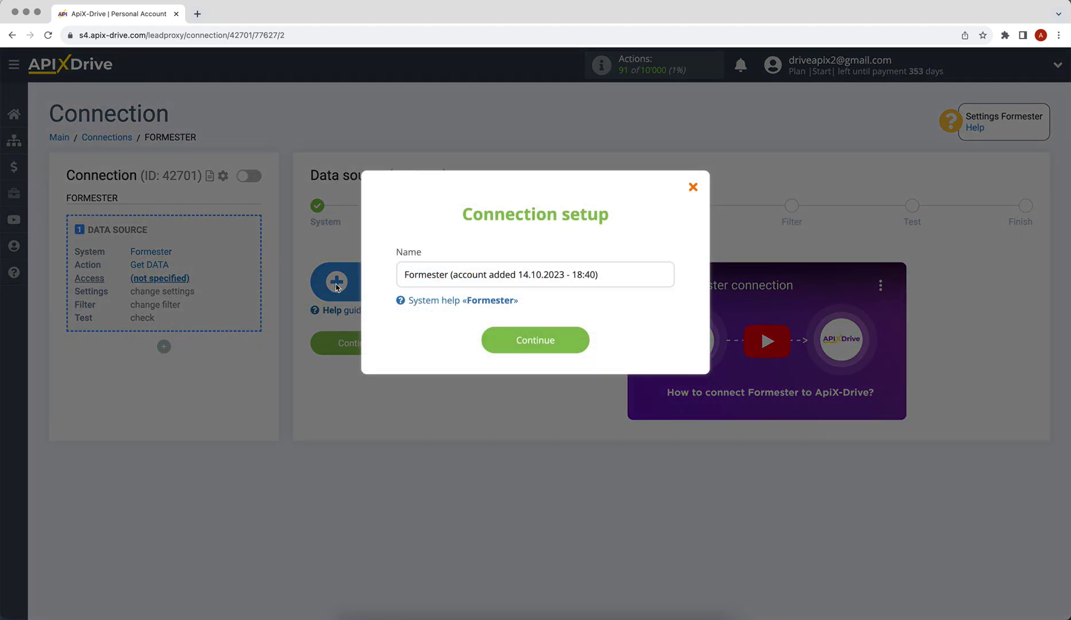
click(493, 345)
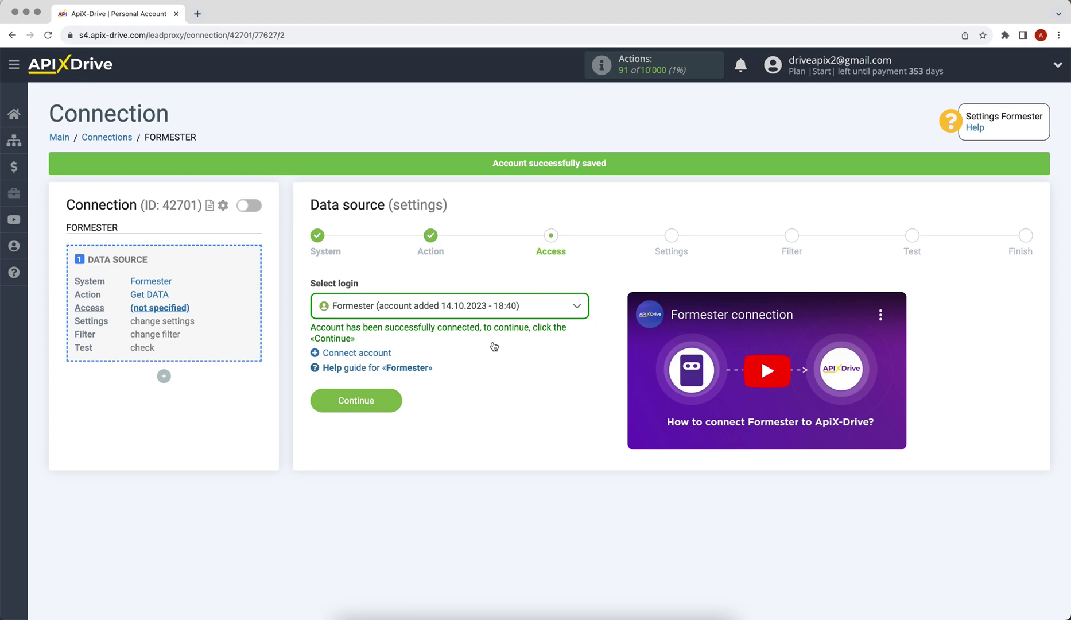
click(471, 310)
click(477, 386)
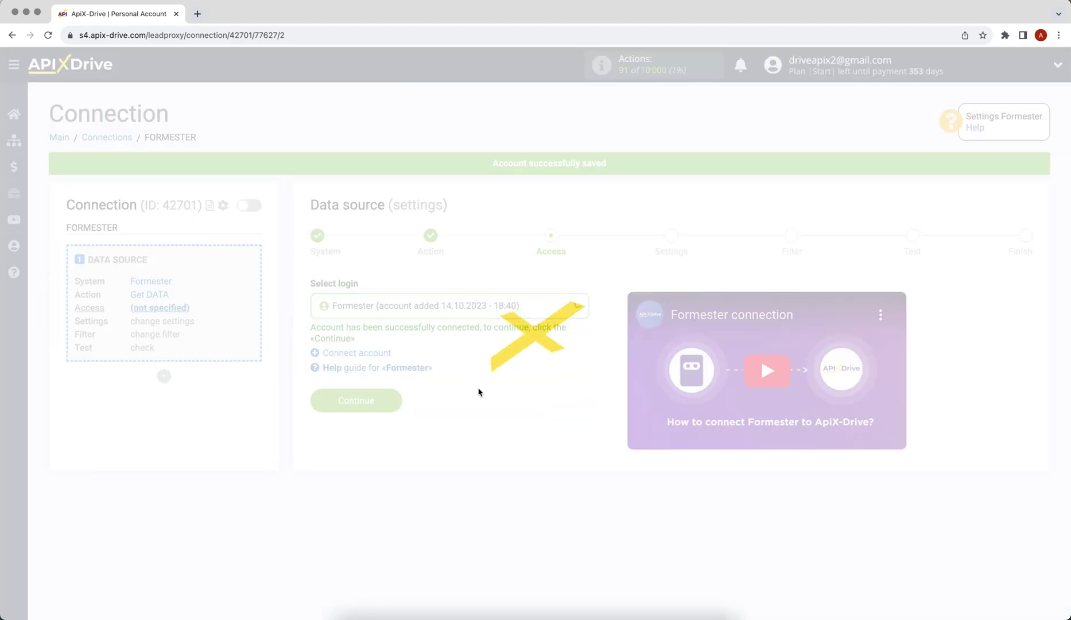
Continue to the source settings and copy the generated webhook URL for receiving data.
click(343, 400)
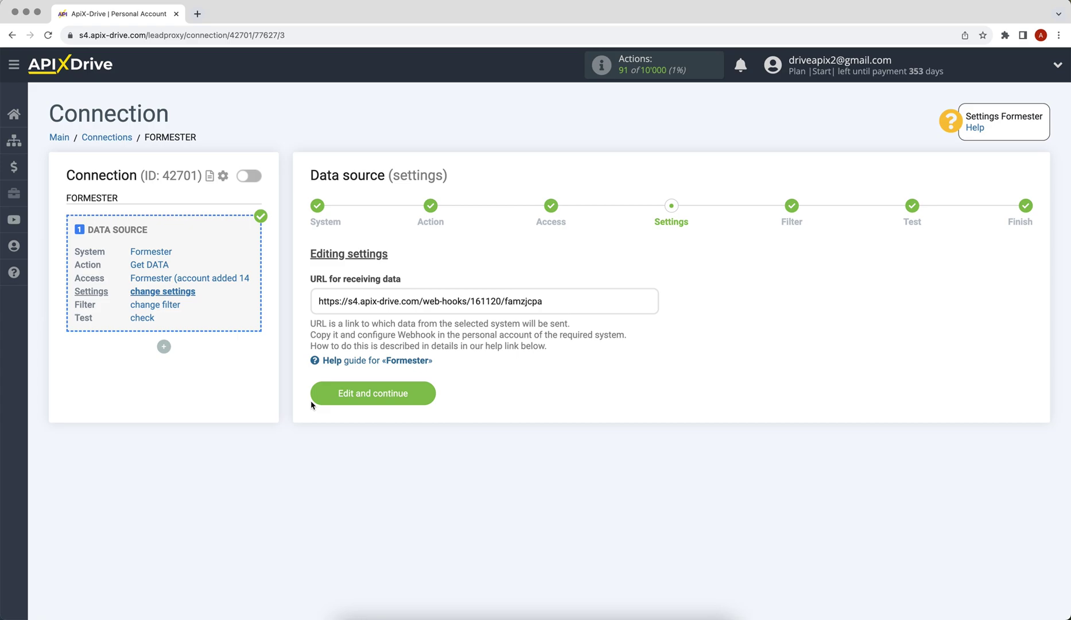
drag(318, 301, 543, 301)
right_click(522, 301)
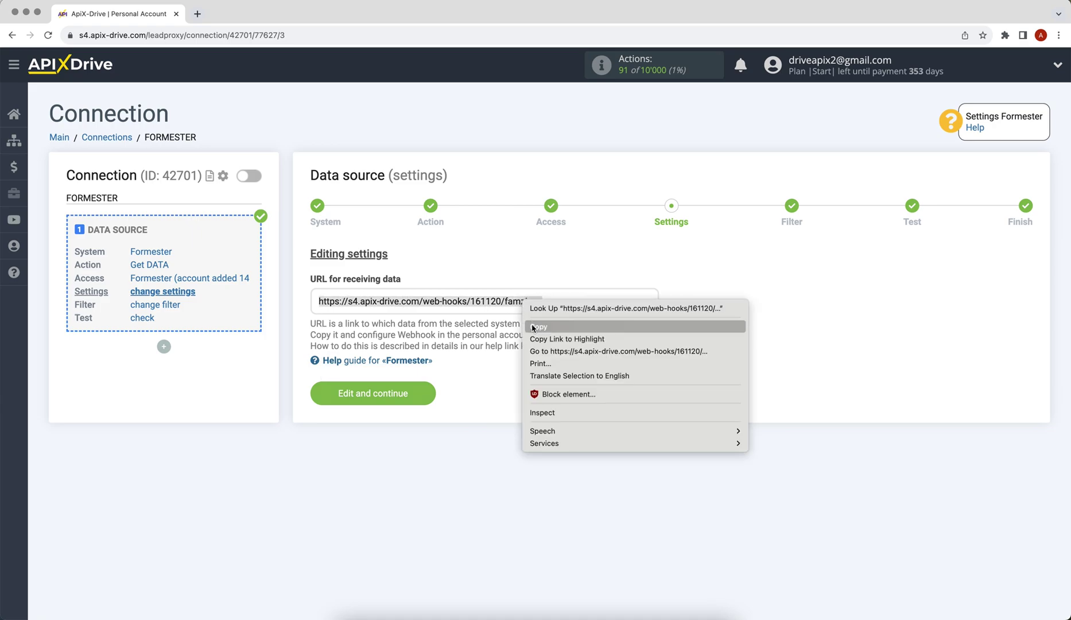
click(532, 326)
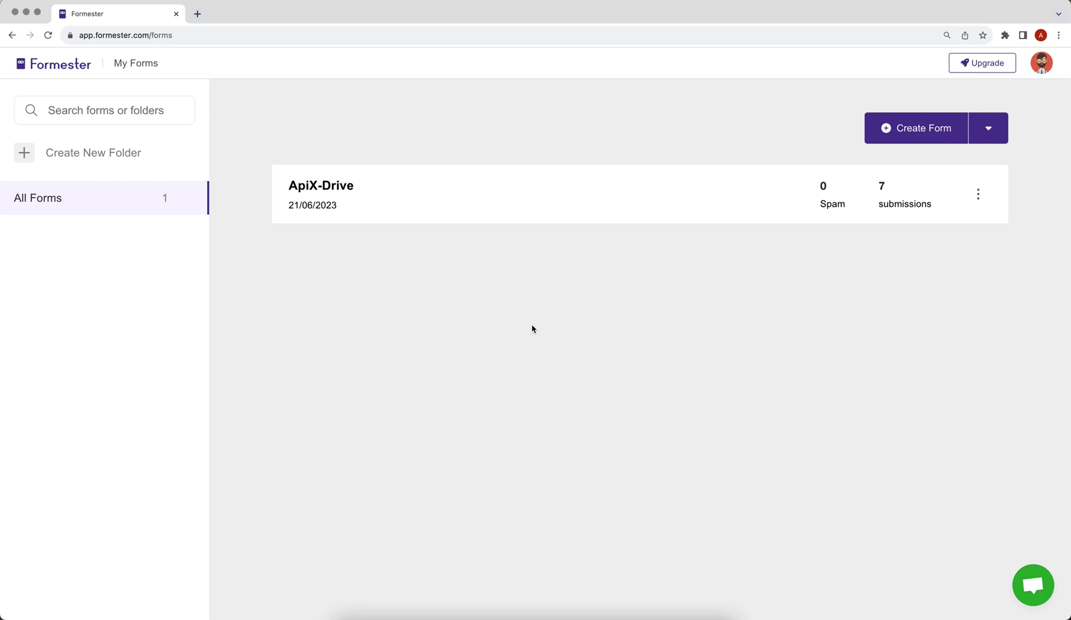
Add a webhook to the ApiX-Drive form with the pasted ApiX-Drive URL as endpoint.
click(330, 190)
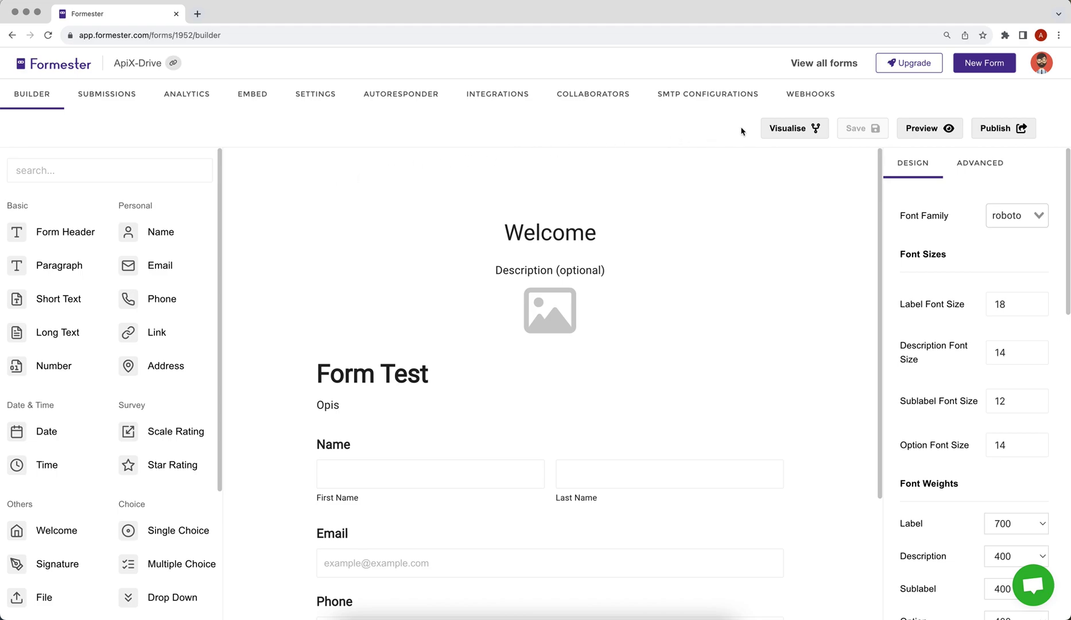
click(787, 103)
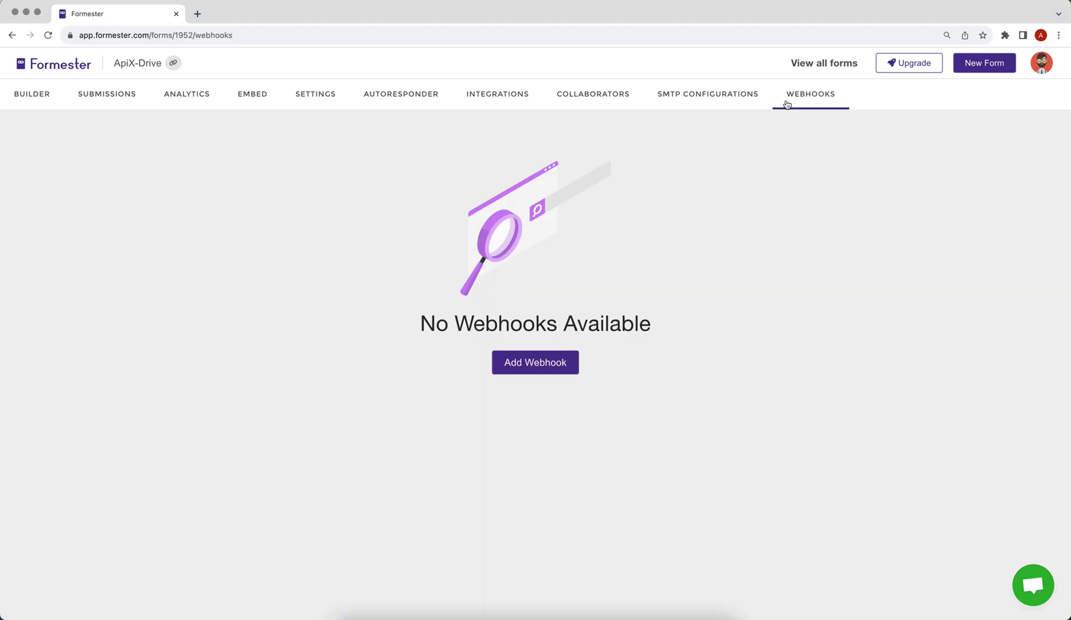
click(507, 363)
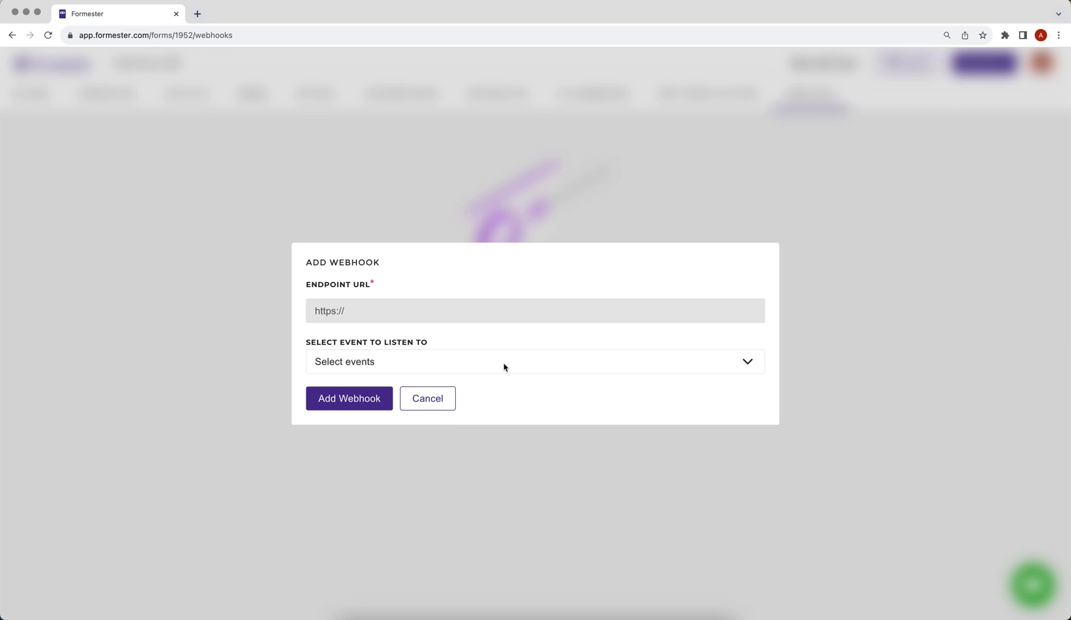
right_click(347, 307)
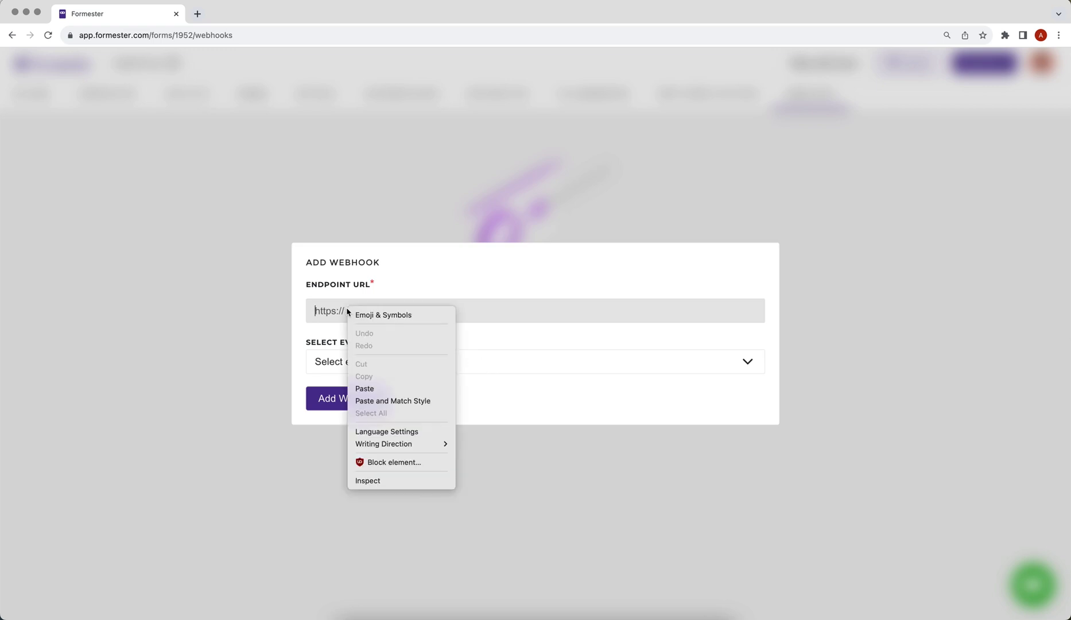
click(381, 388)
Subscribe the webhook to submission CREATED, UPDATED and DELETED events and save it.
click(403, 363)
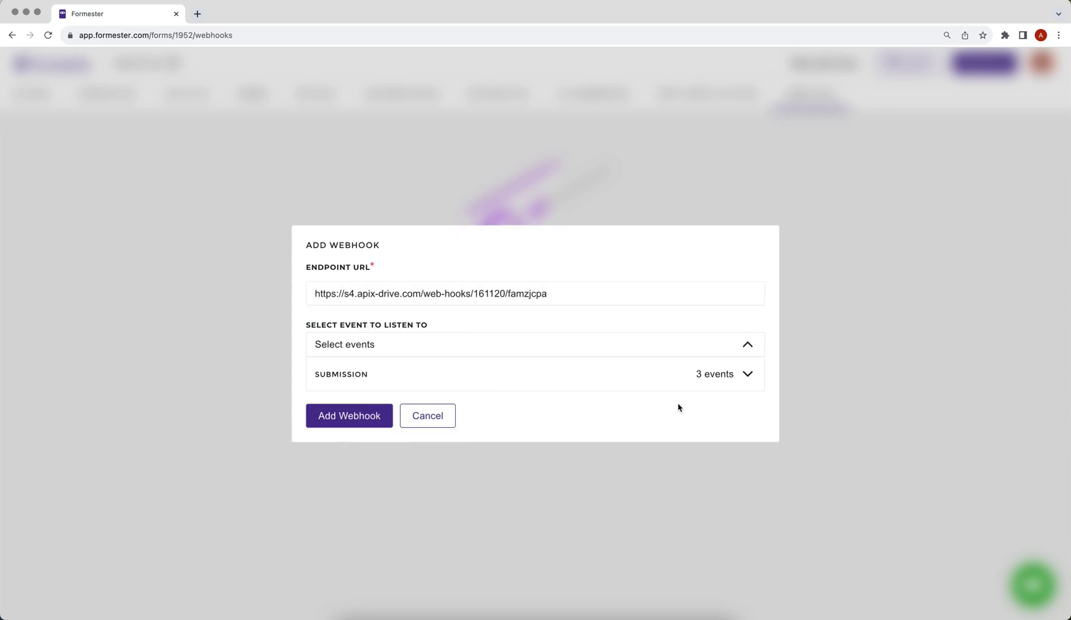
click(722, 374)
click(320, 360)
click(320, 384)
click(320, 408)
click(326, 452)
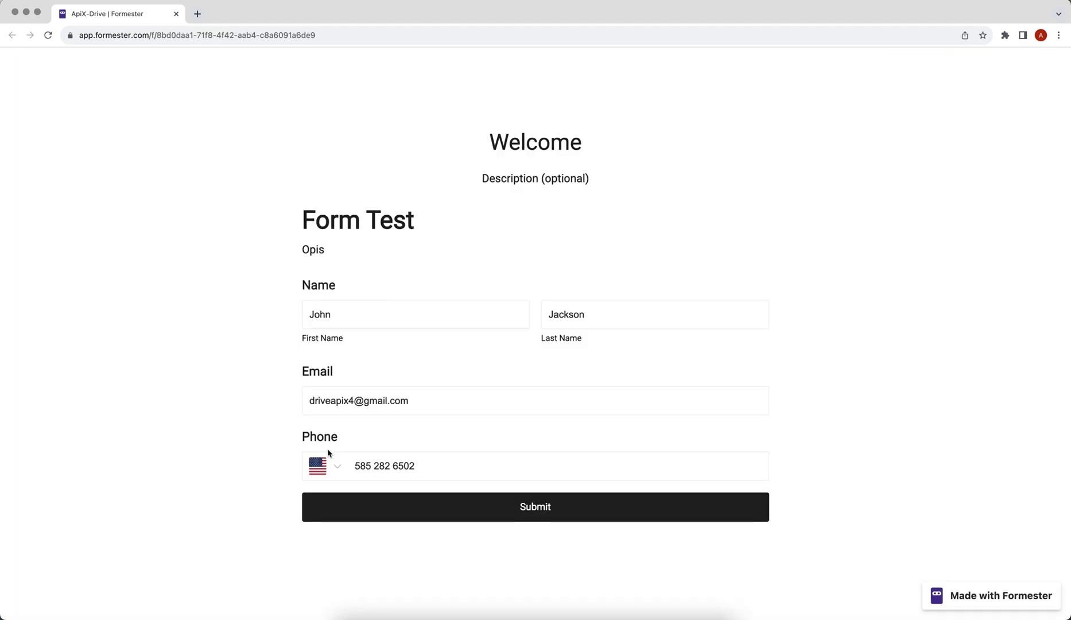
Submit the filled-in test form, then advance the ApiX-Drive source setup to filtering.
click(378, 508)
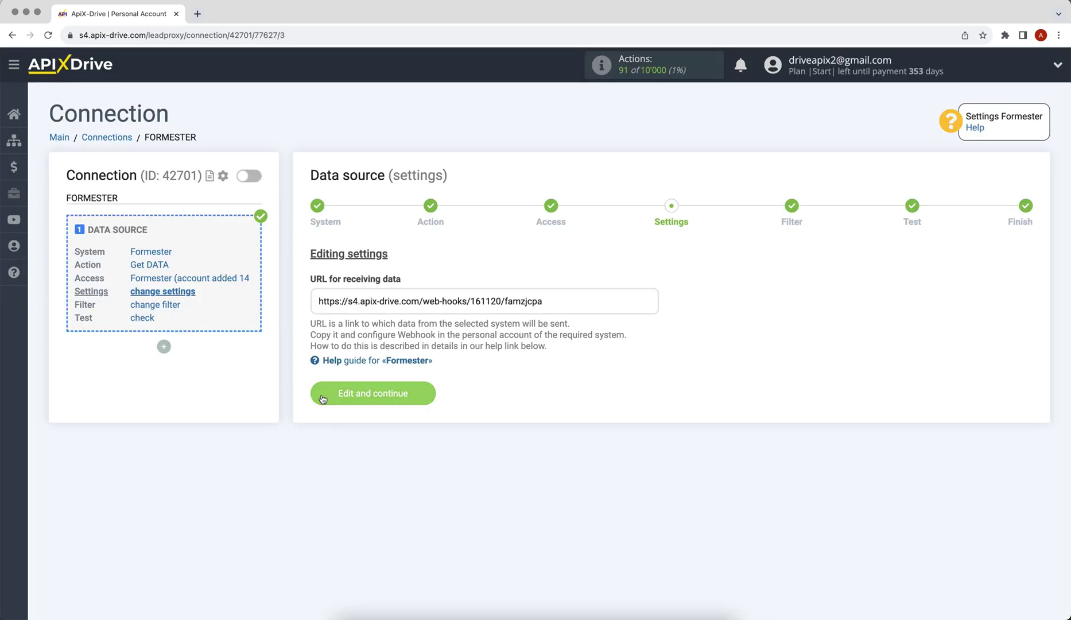
click(323, 398)
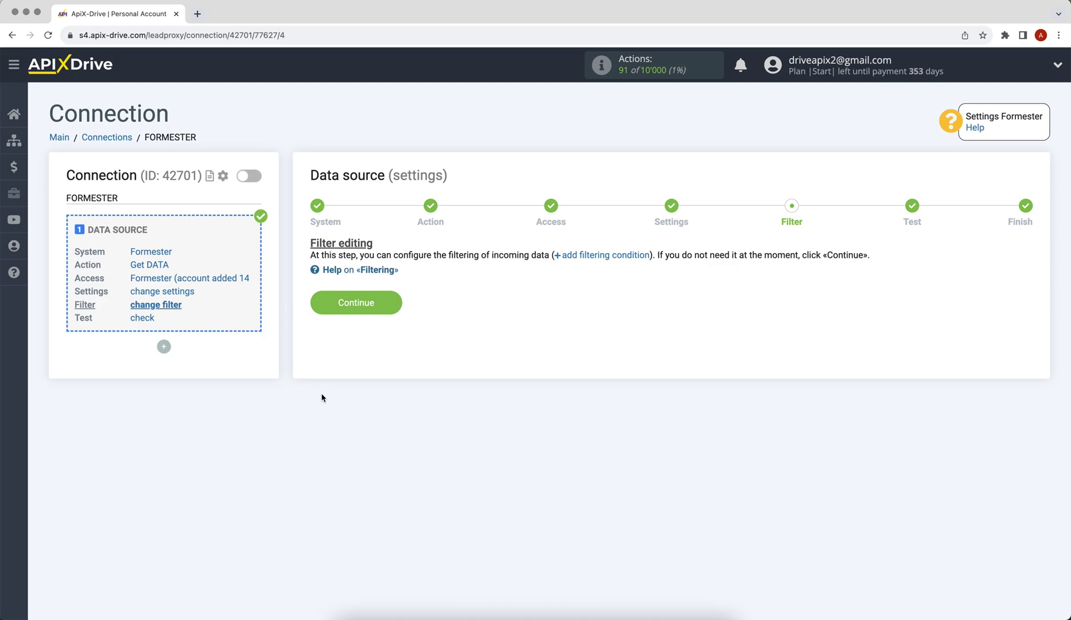
Skip filtering, accept the loaded test submission data, and begin the destination setup.
click(319, 306)
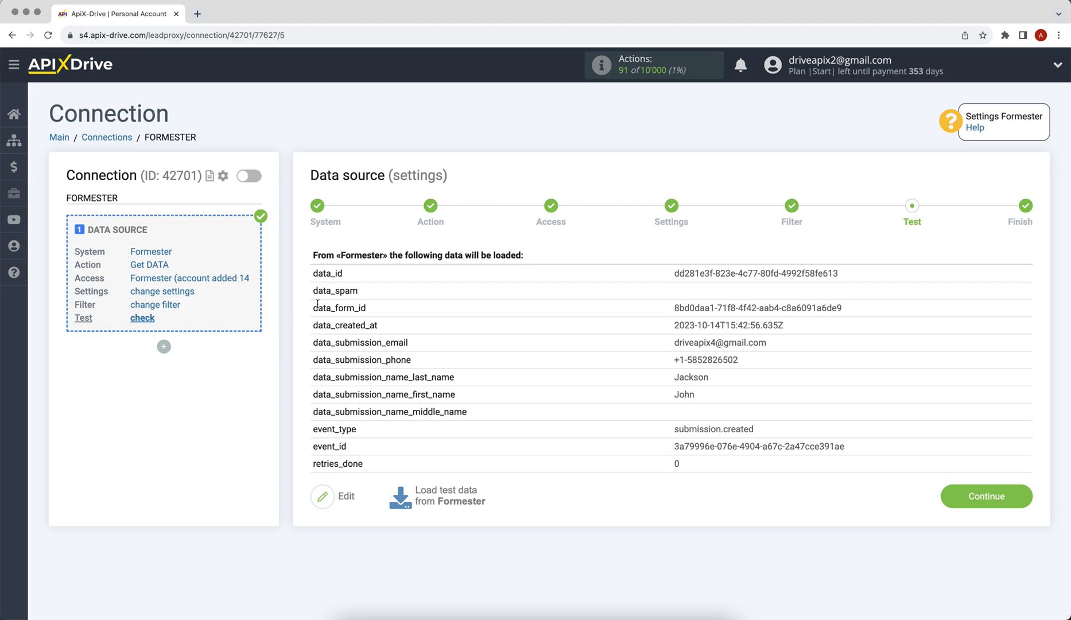
click(975, 497)
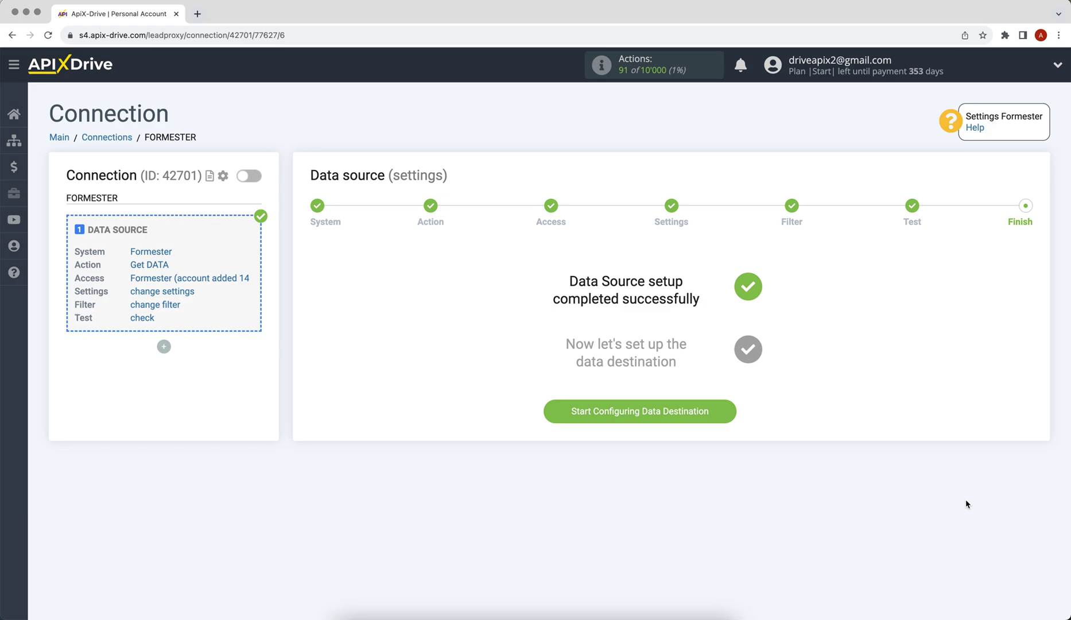
click(549, 411)
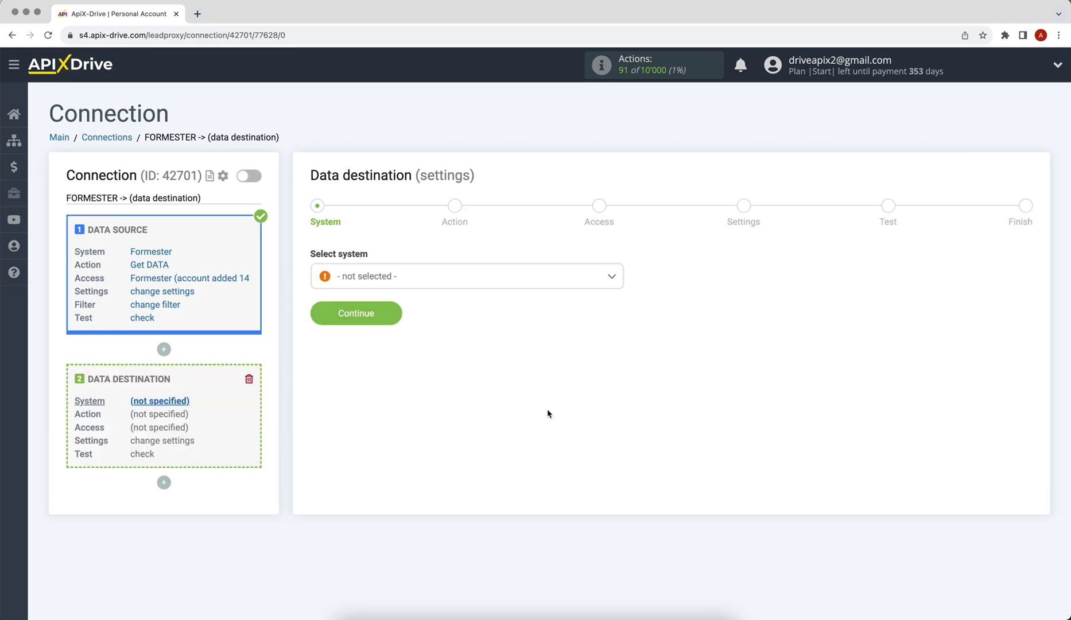
Choose Gmail (send) as the destination with Send EMAIL as the action.
click(538, 285)
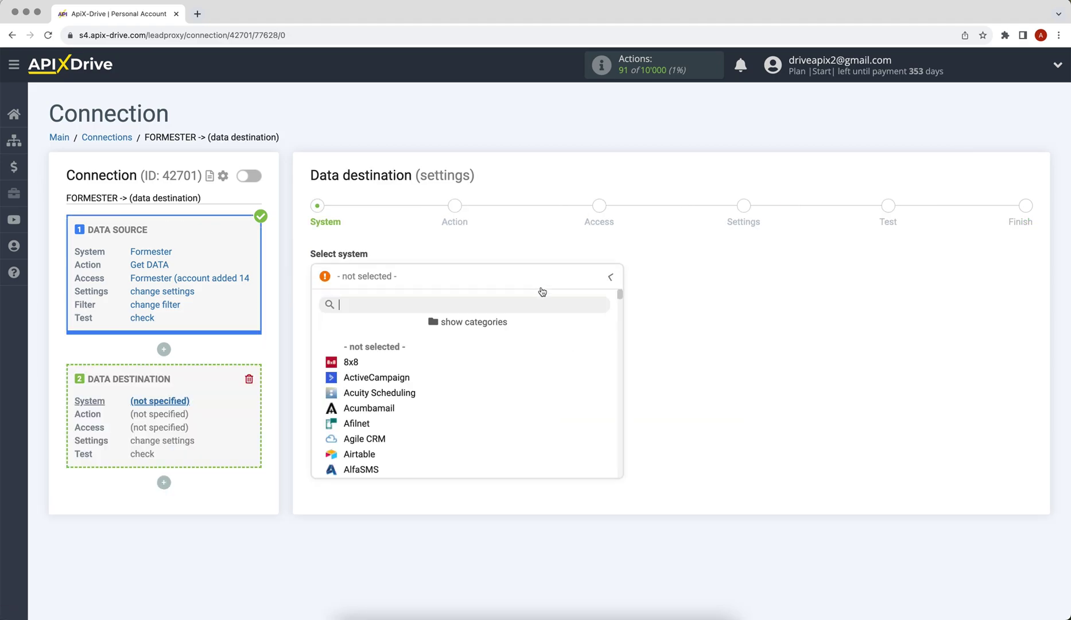
drag(621, 297, 621, 353)
click(394, 348)
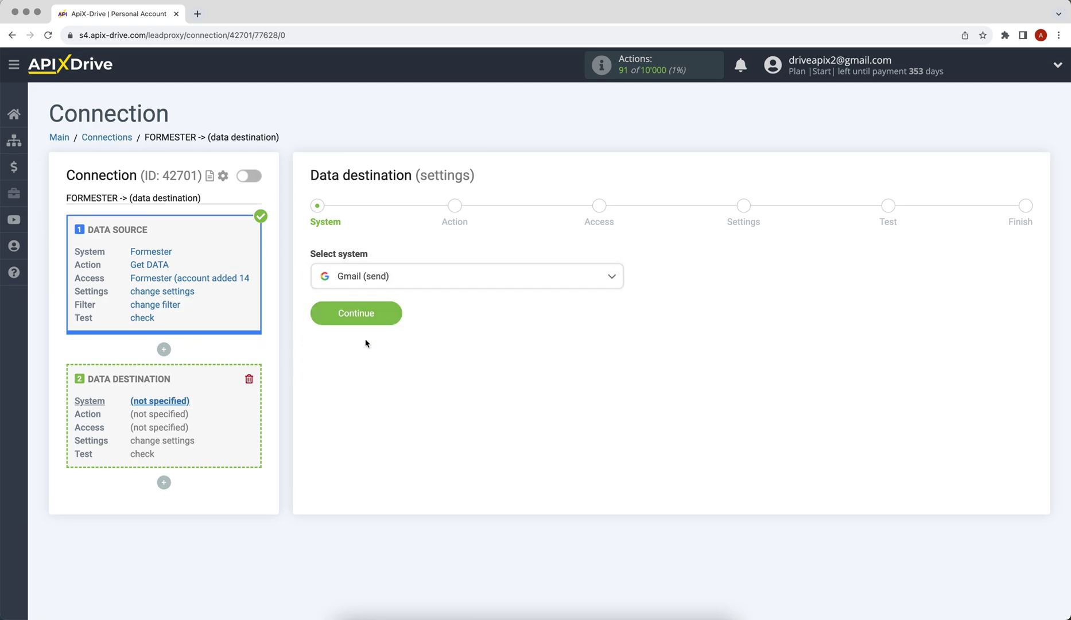
click(320, 319)
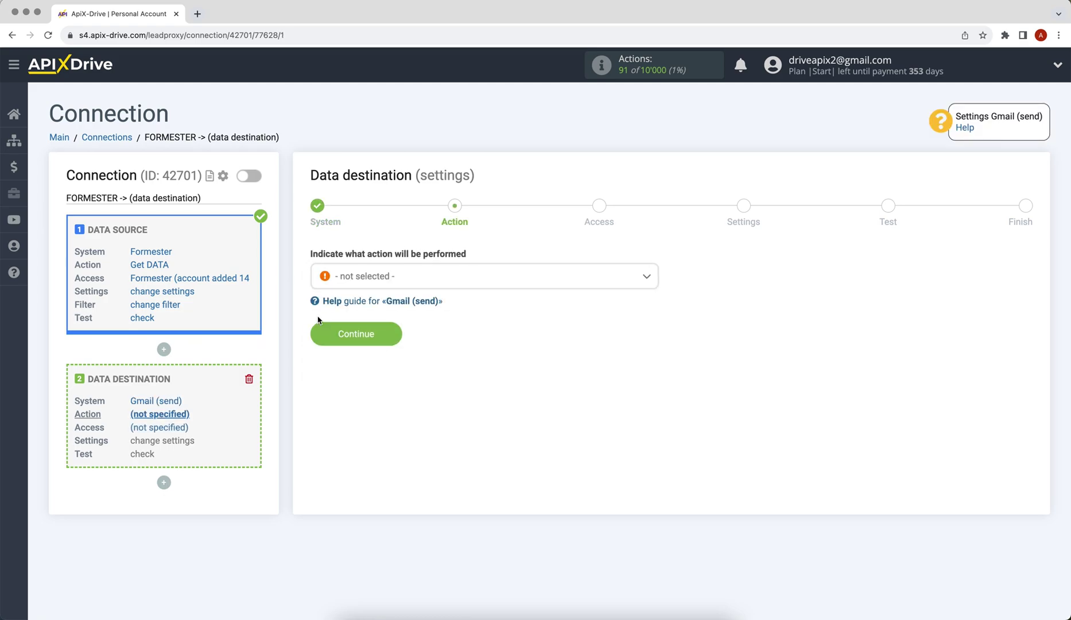
click(360, 283)
click(360, 347)
click(325, 339)
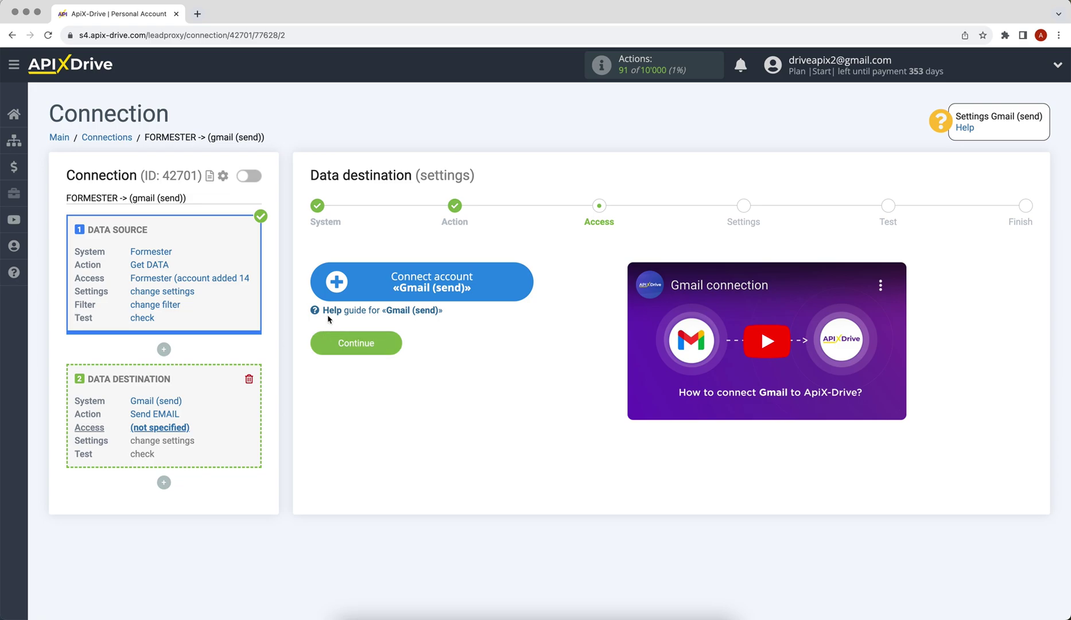
Sign in with the Google account's e-mail and password and grant ApiX-Drive access.
click(332, 294)
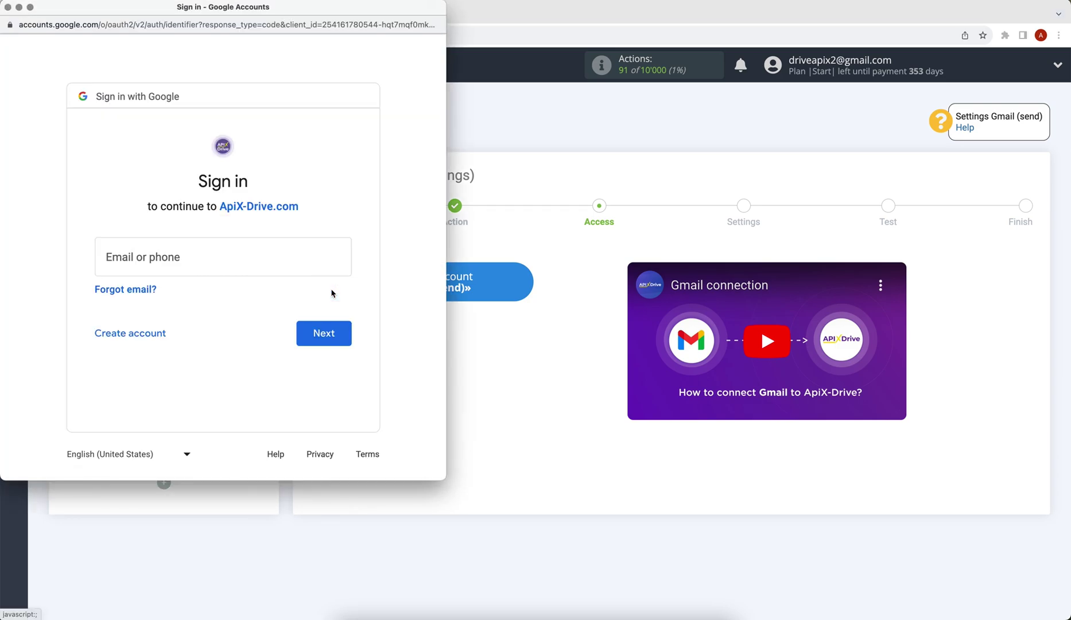
click(193, 251)
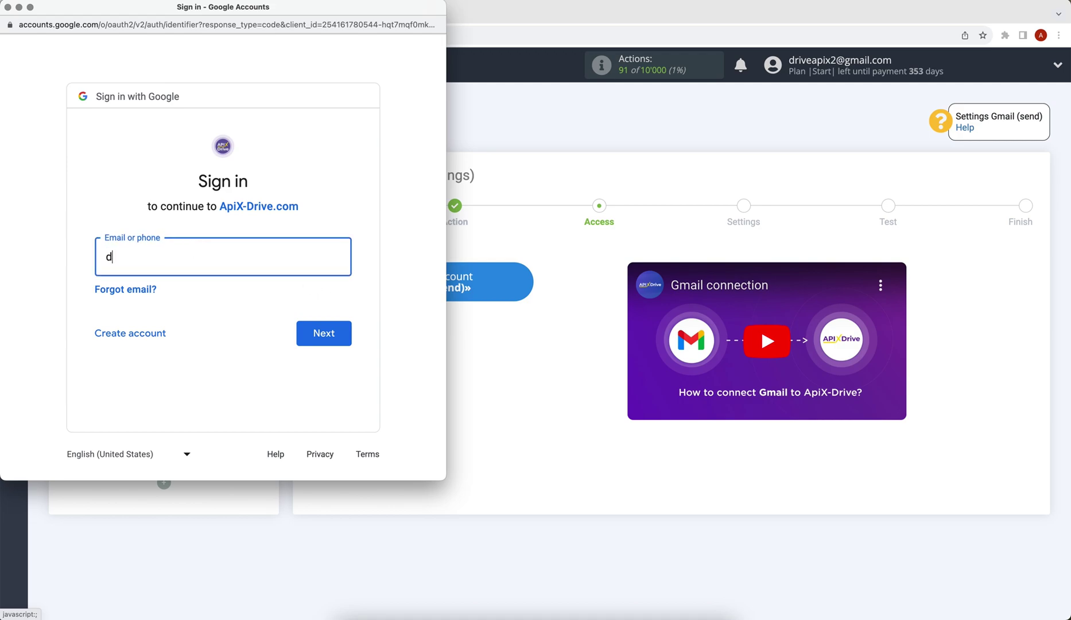
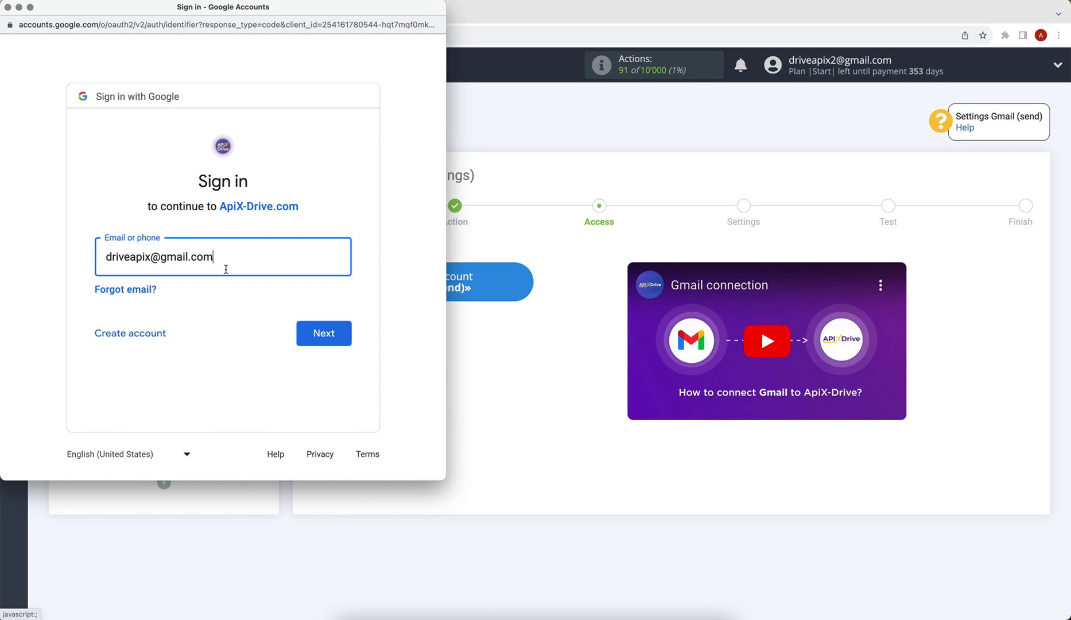
click(306, 337)
text(••)
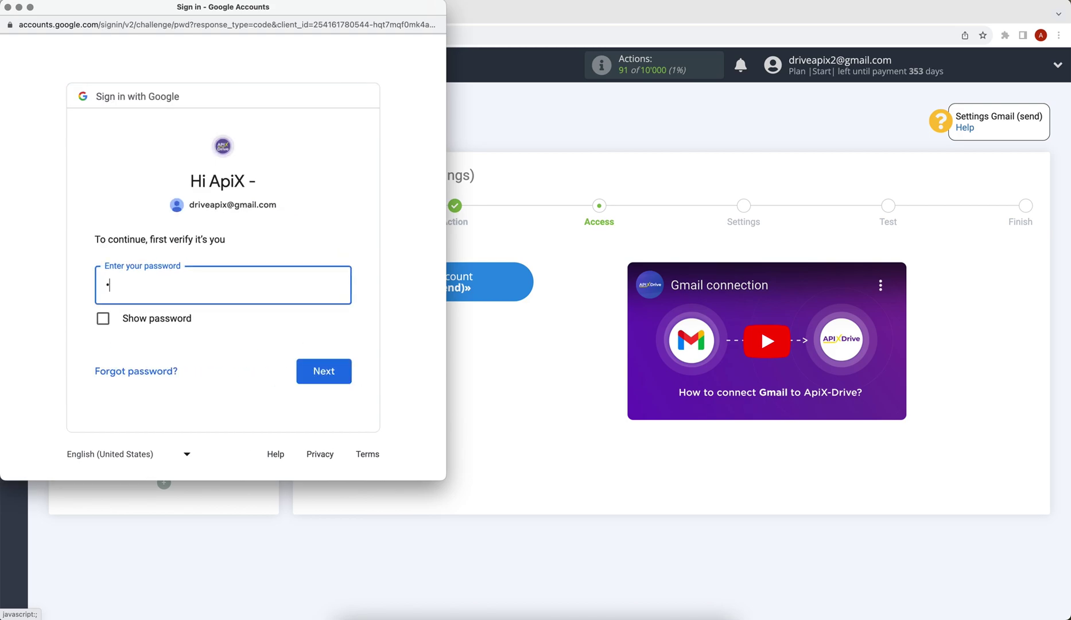
text(••••••)
click(323, 372)
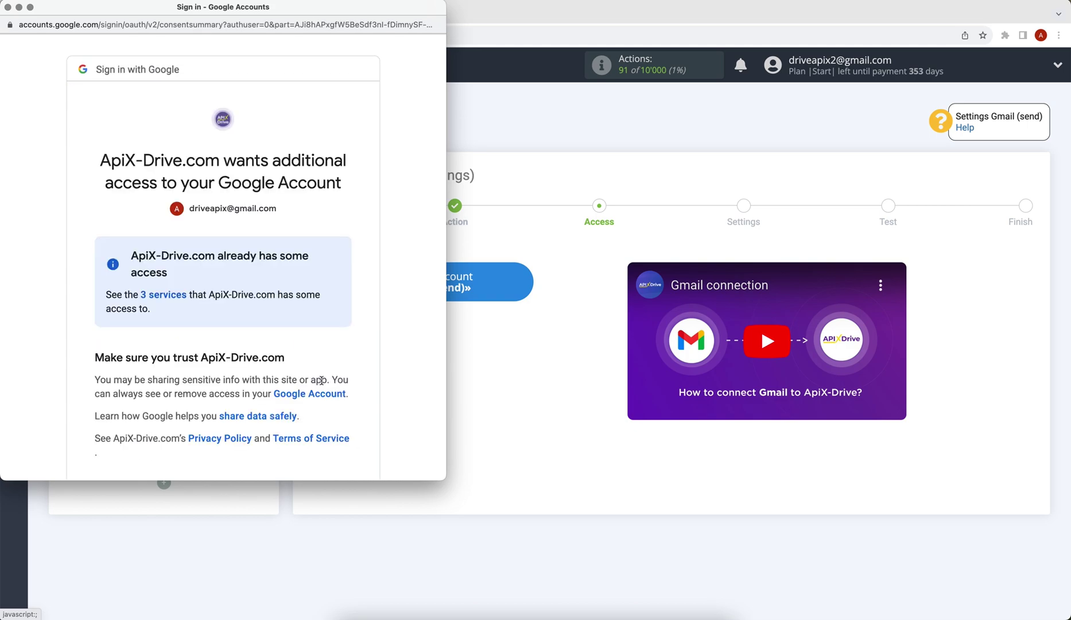
scroll(321, 380, down, 3)
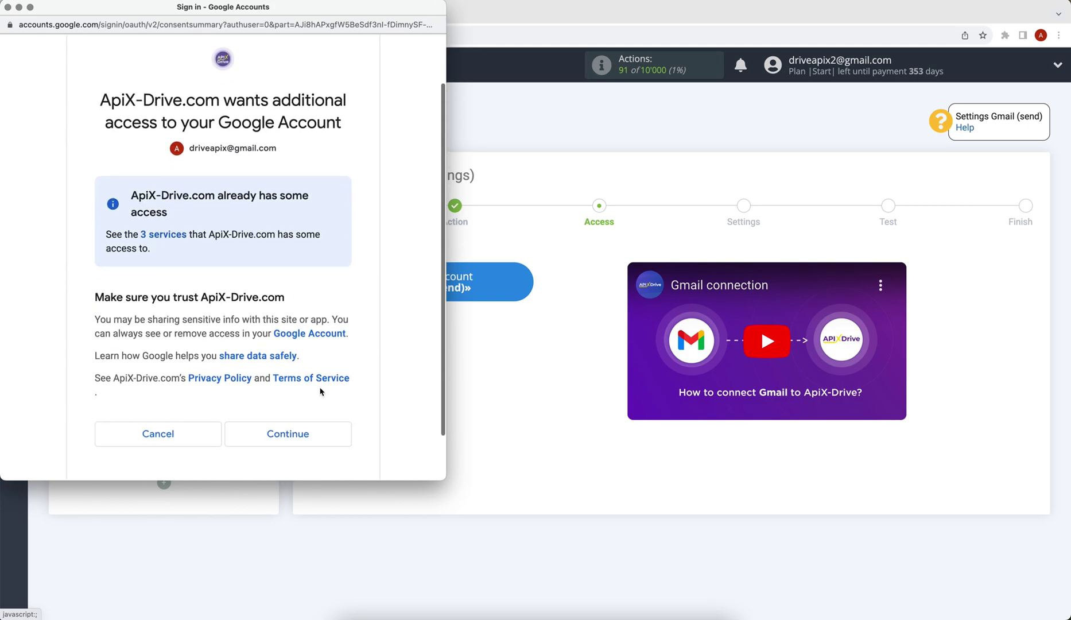
click(314, 436)
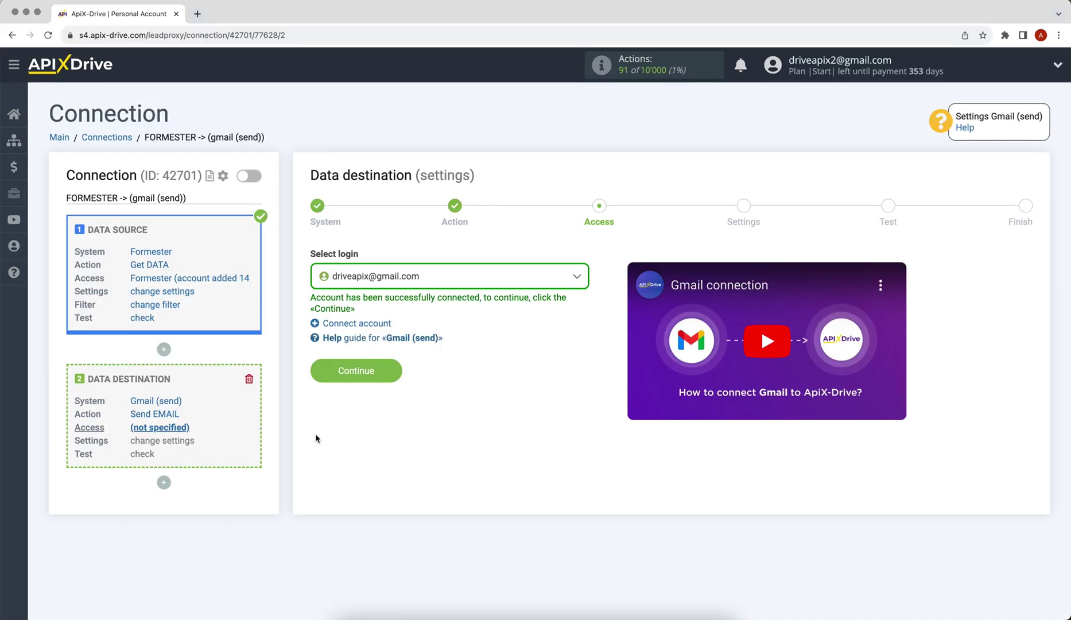
click(379, 284)
Map the To: E-mail field to Formester's data_submission_email variable.
click(387, 358)
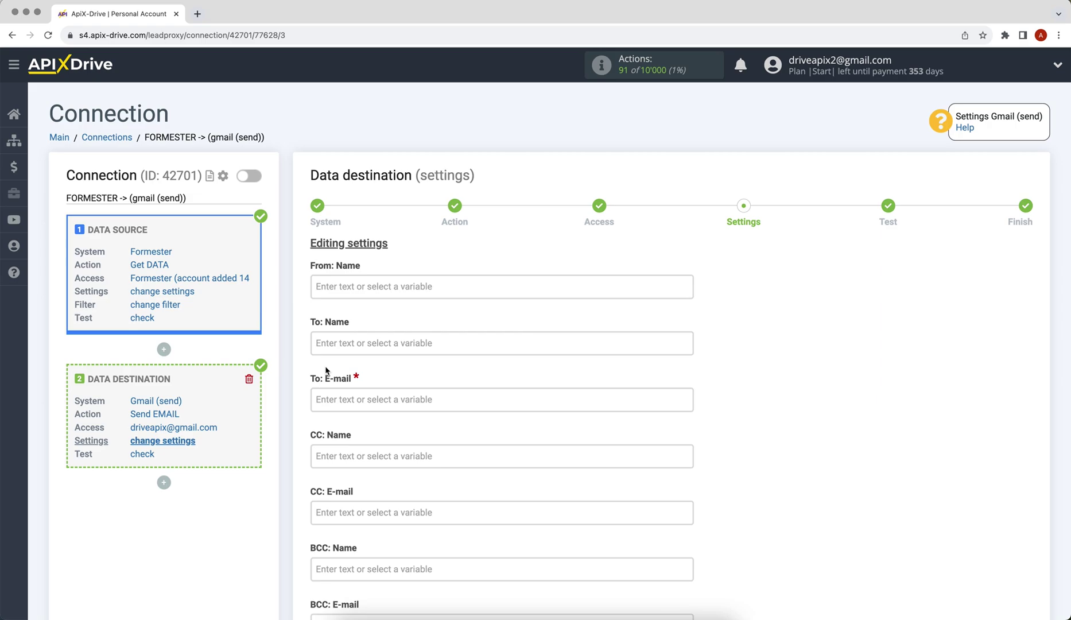
click(333, 399)
scroll(578, 337, down, 5)
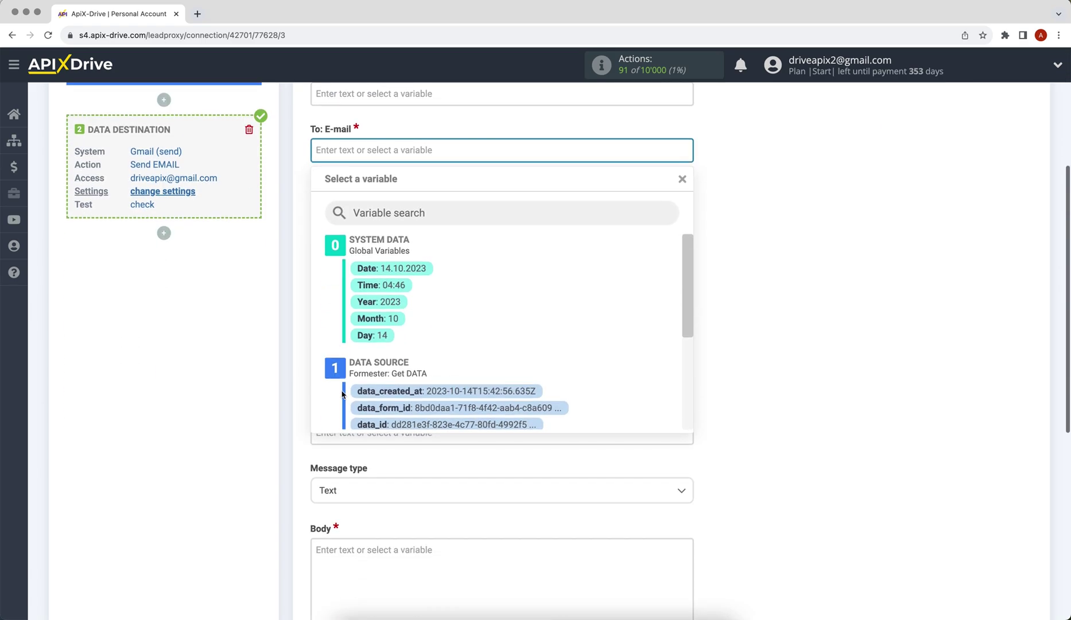
drag(691, 240, 680, 312)
click(539, 328)
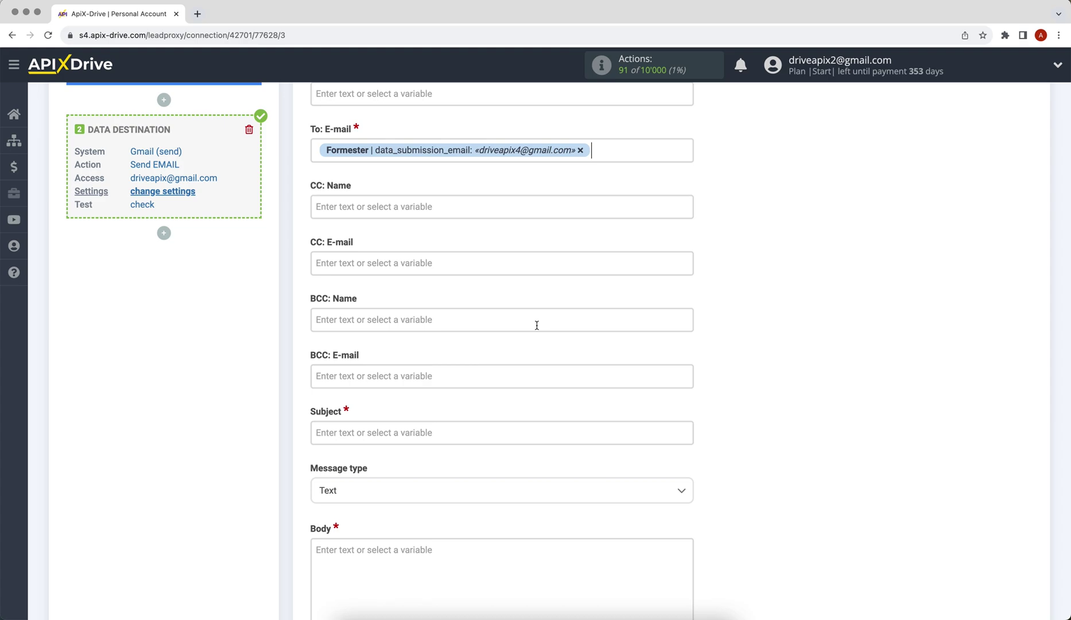
scroll(537, 325, up, 3)
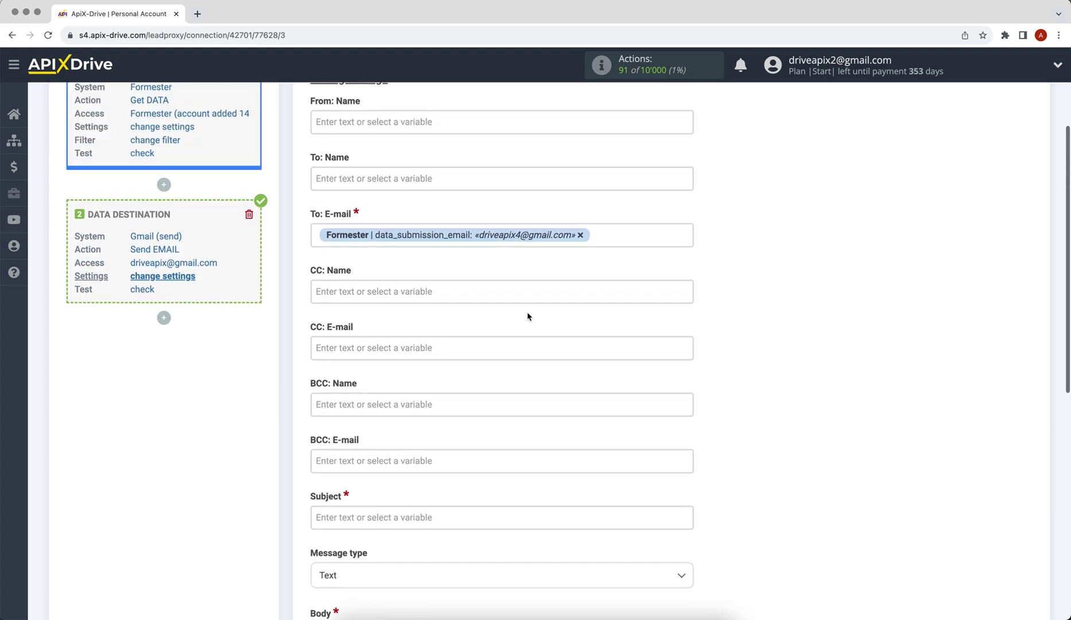
Set the From: Name field to 'ApiX-Drive'.
click(383, 125)
text(Api)
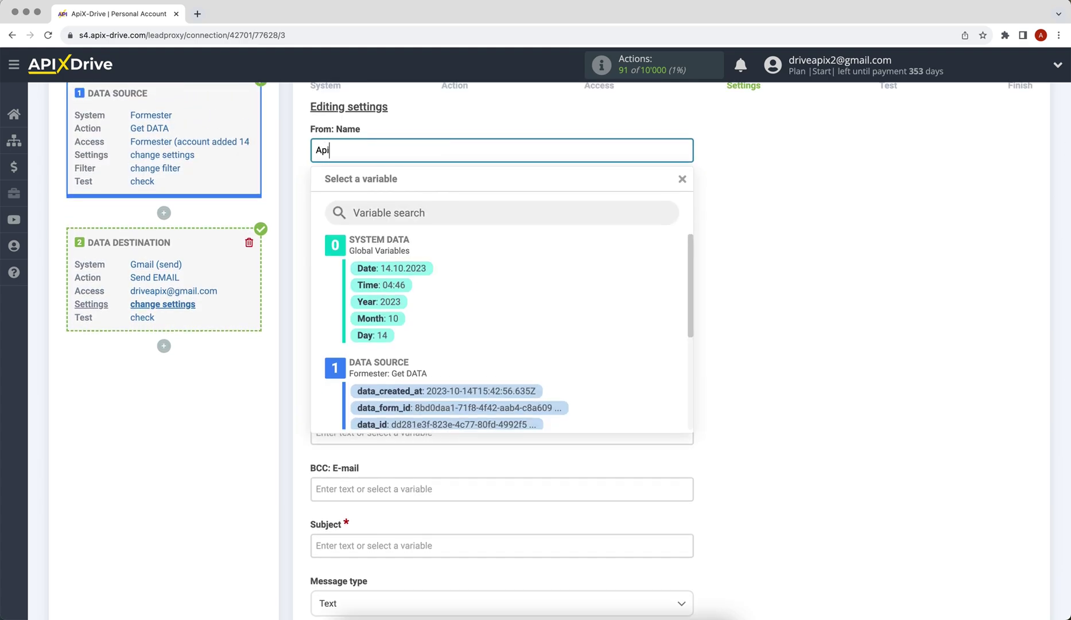
text(X-Drive)
click(730, 235)
scroll(734, 236, down, 2)
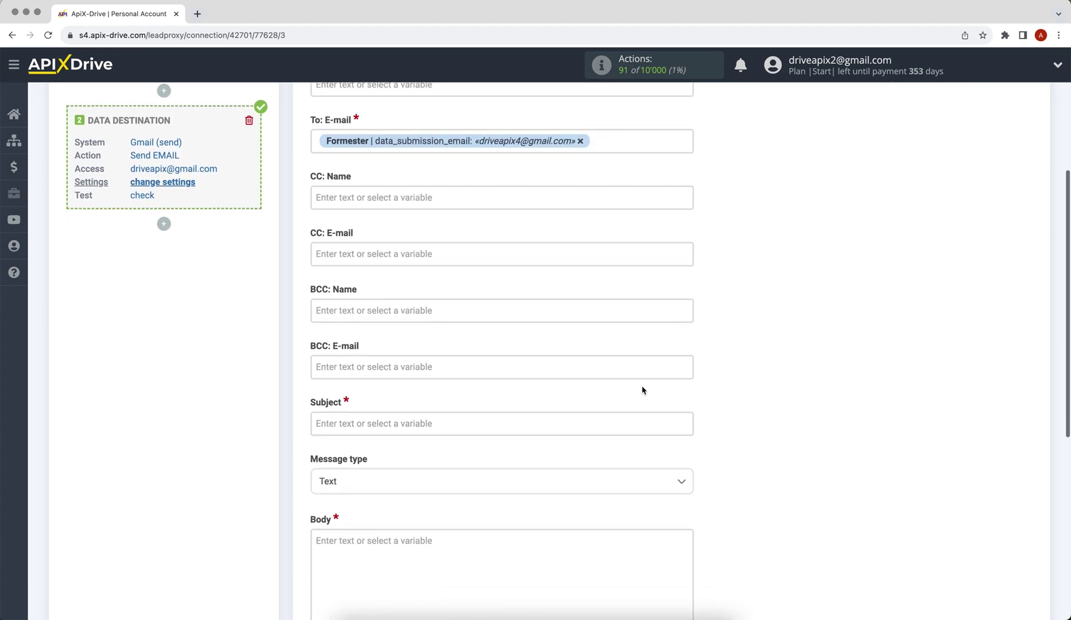
Set the email subject to 'Consultation'.
click(540, 428)
text(Con)
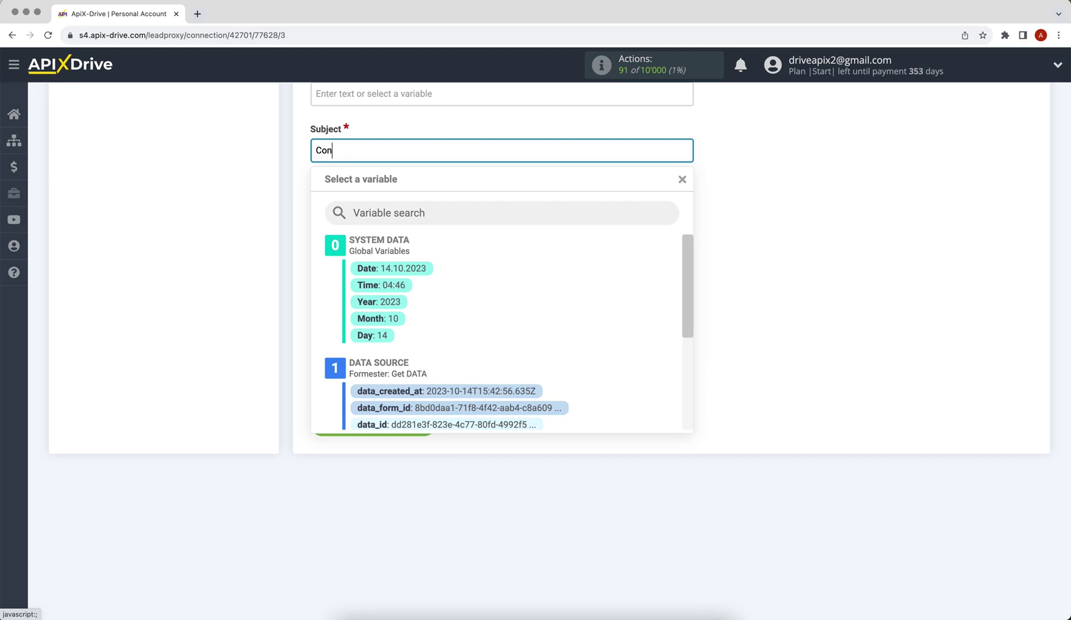
text(sultation)
click(746, 416)
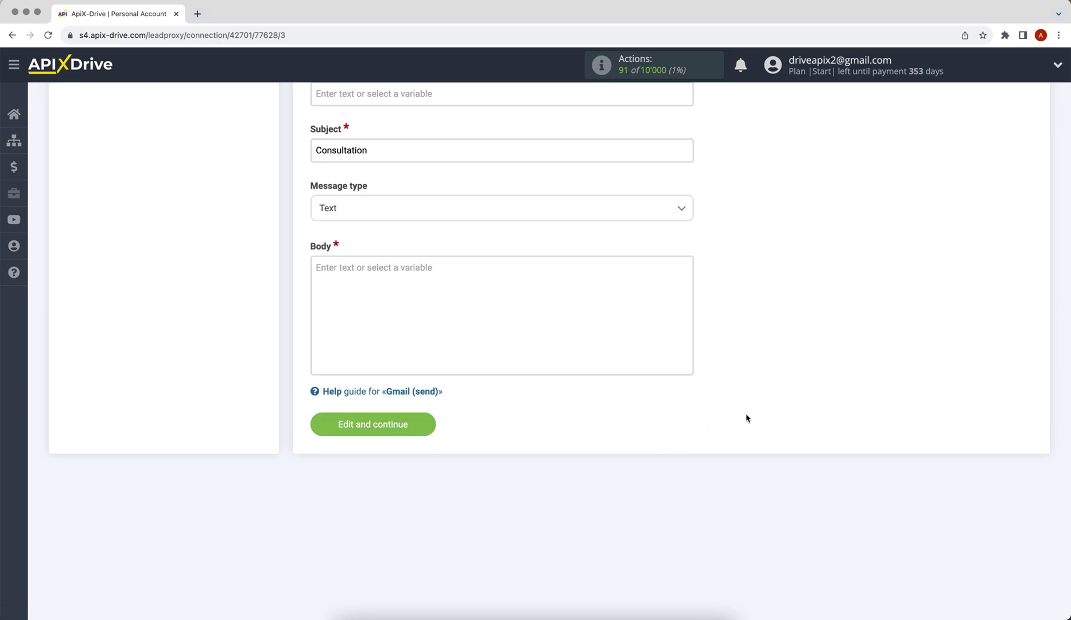
Write the body 'Hello, first_name last_name!' plus 'We will contact you soon!' and save.
click(478, 296)
text(Hello,)
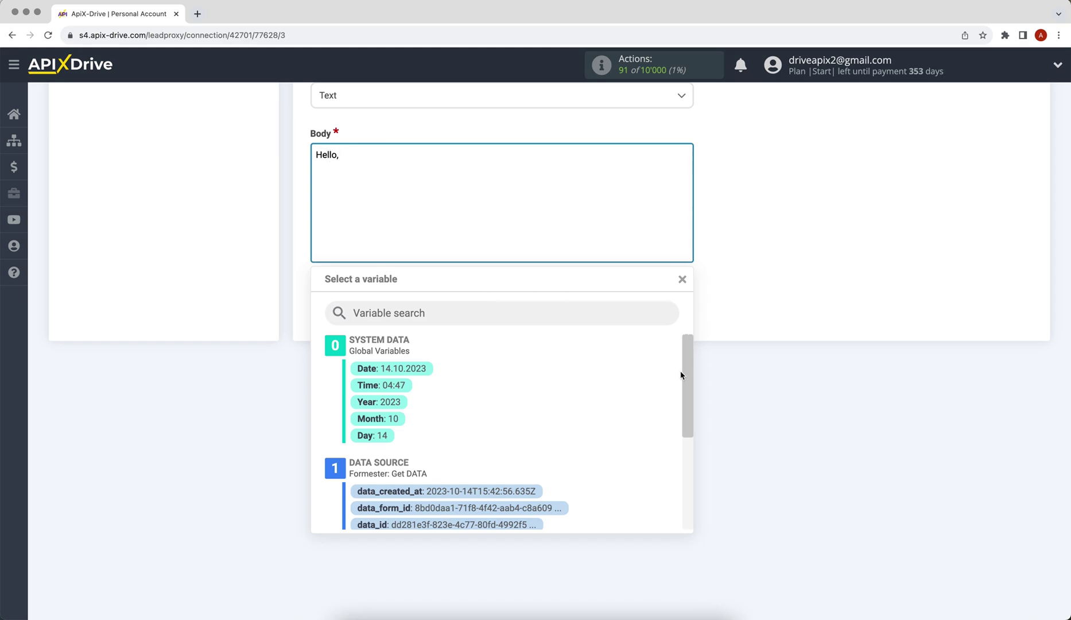
drag(681, 376, 693, 448)
click(520, 439)
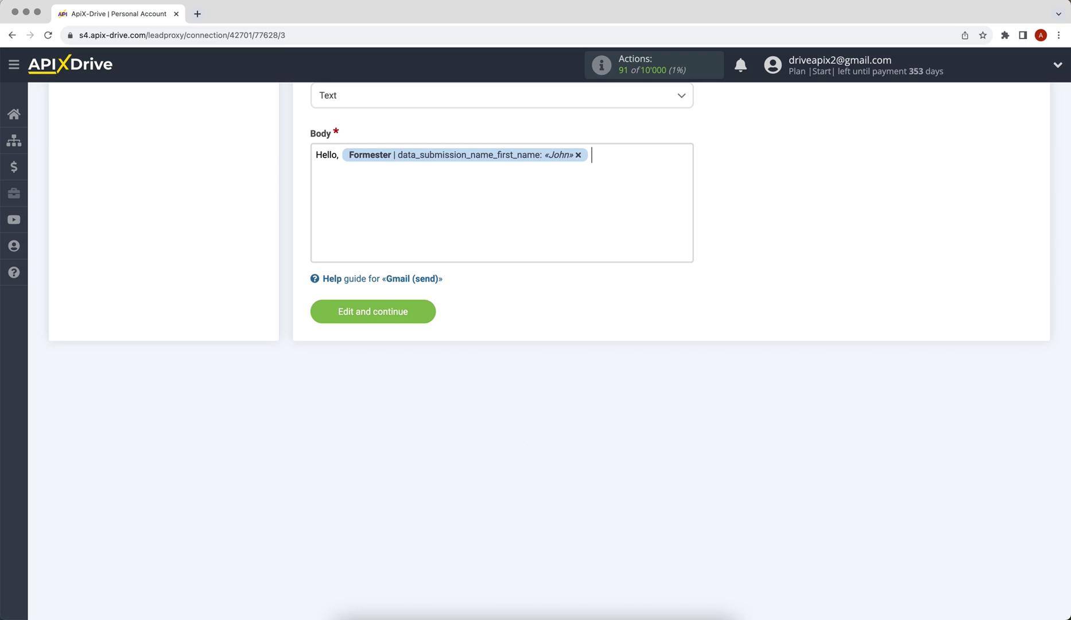
click(619, 155)
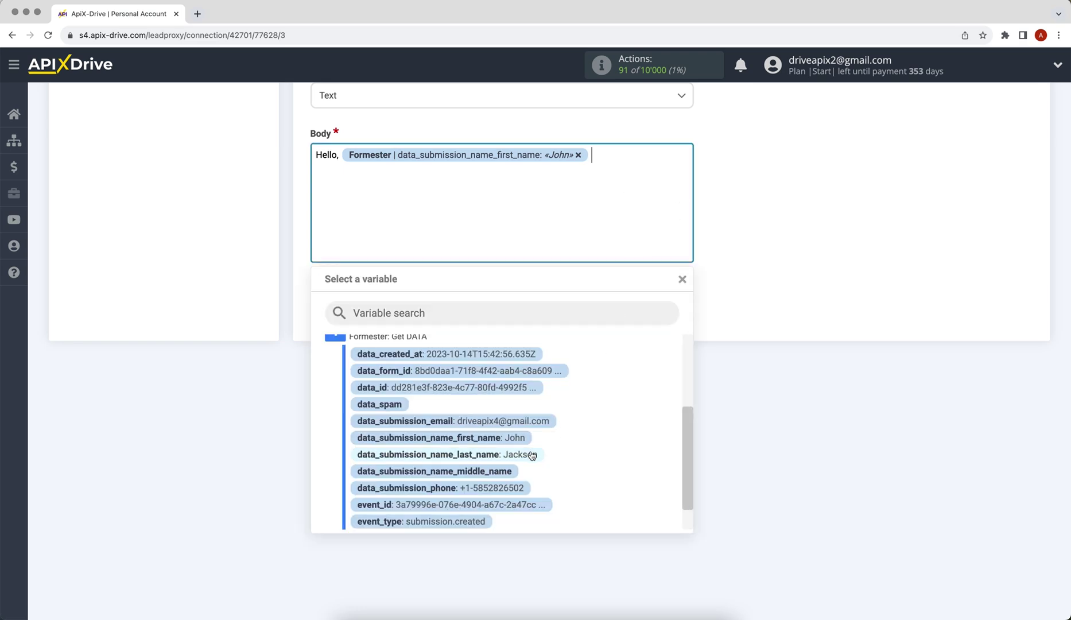
click(531, 454)
text(!)
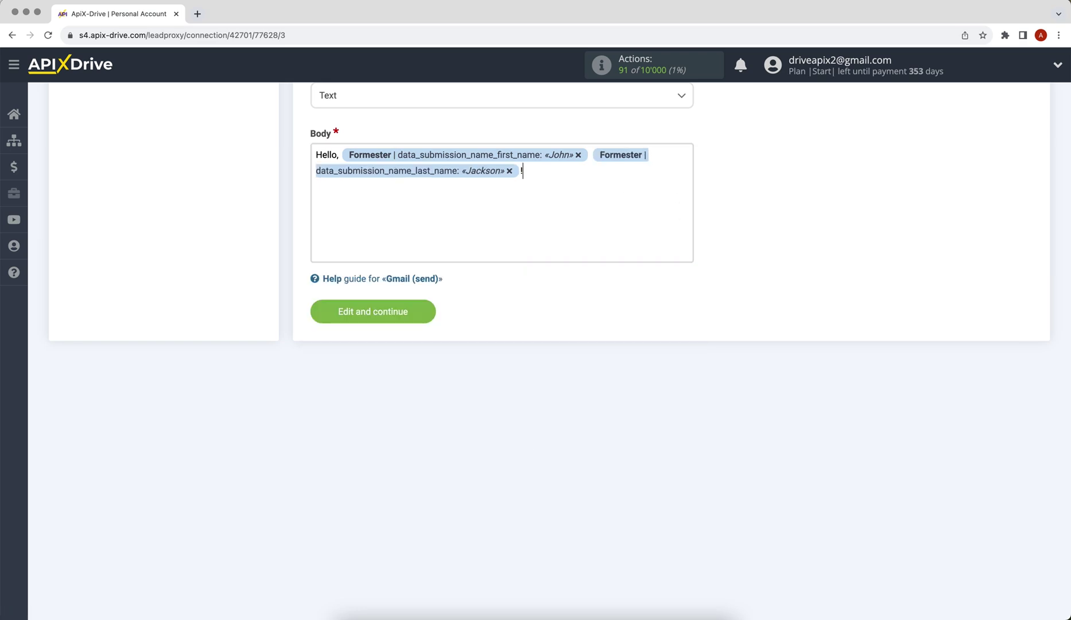
key(Return)
text(We will contact you soon!)
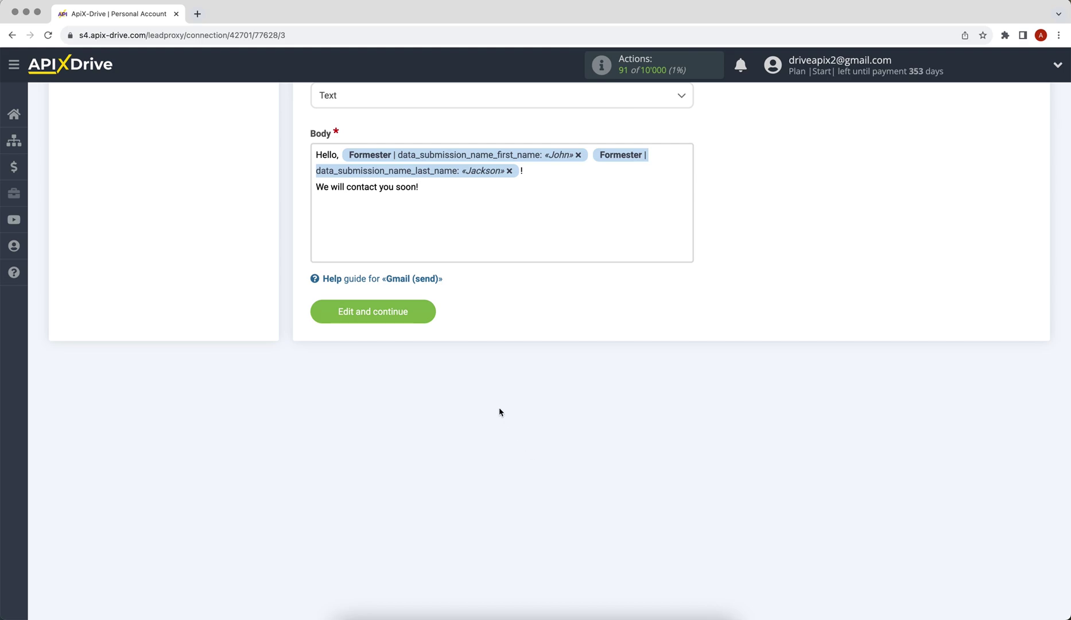
click(372, 312)
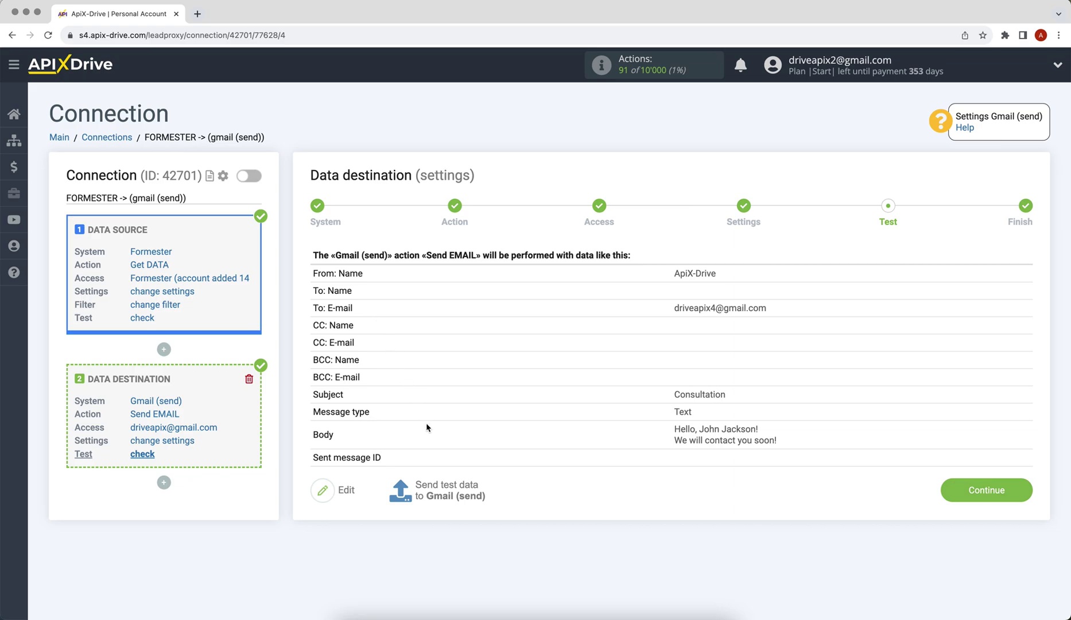
Send a test email, verify the Consultation message in Gmail, and finish destination setup.
click(447, 489)
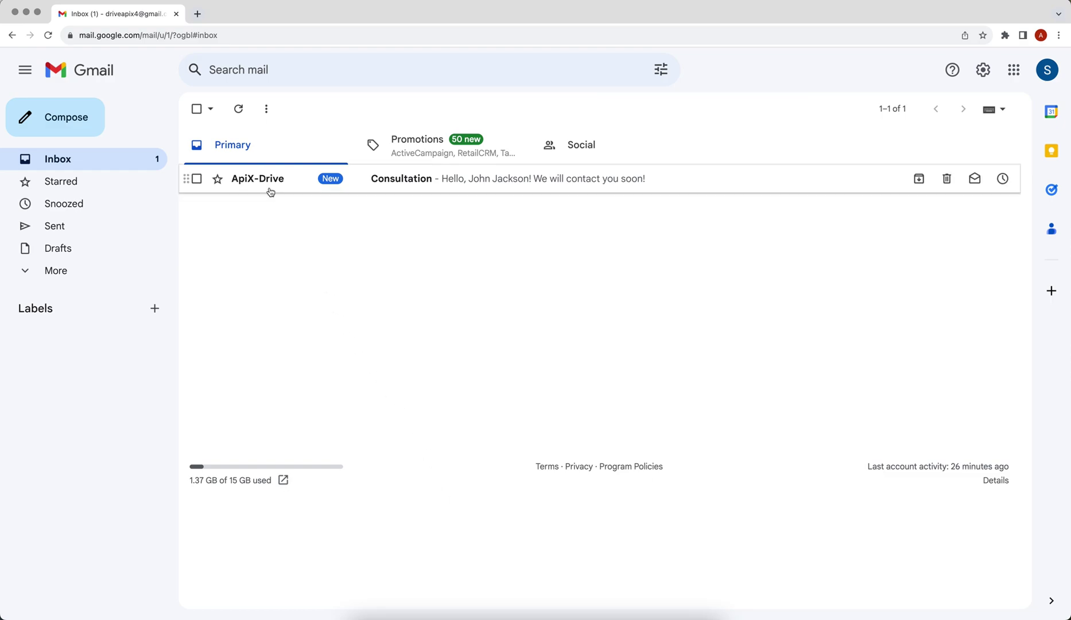
click(267, 187)
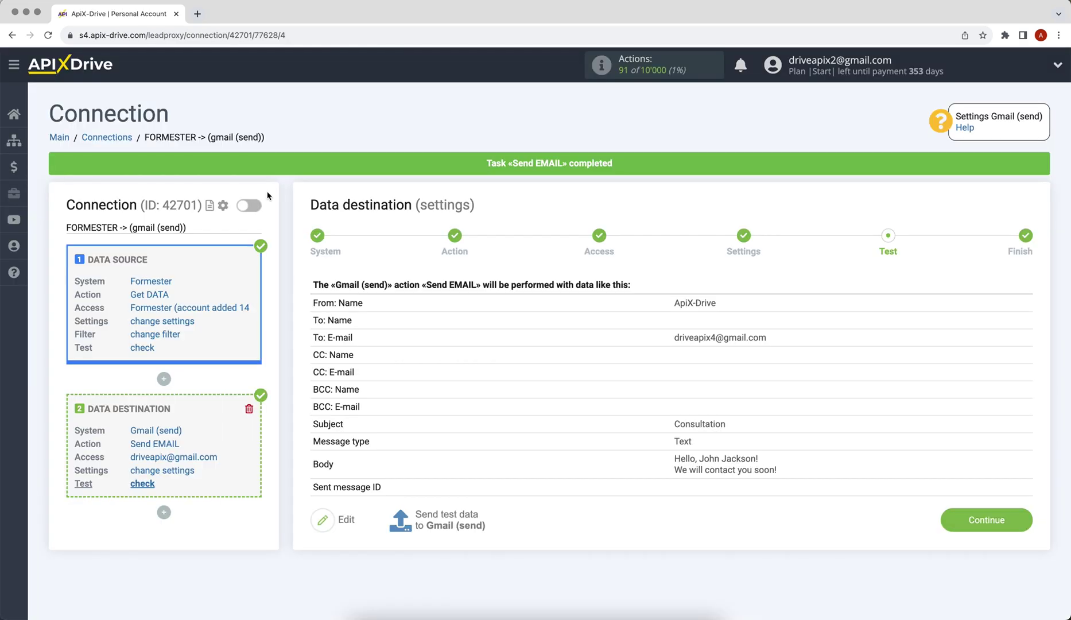
click(948, 523)
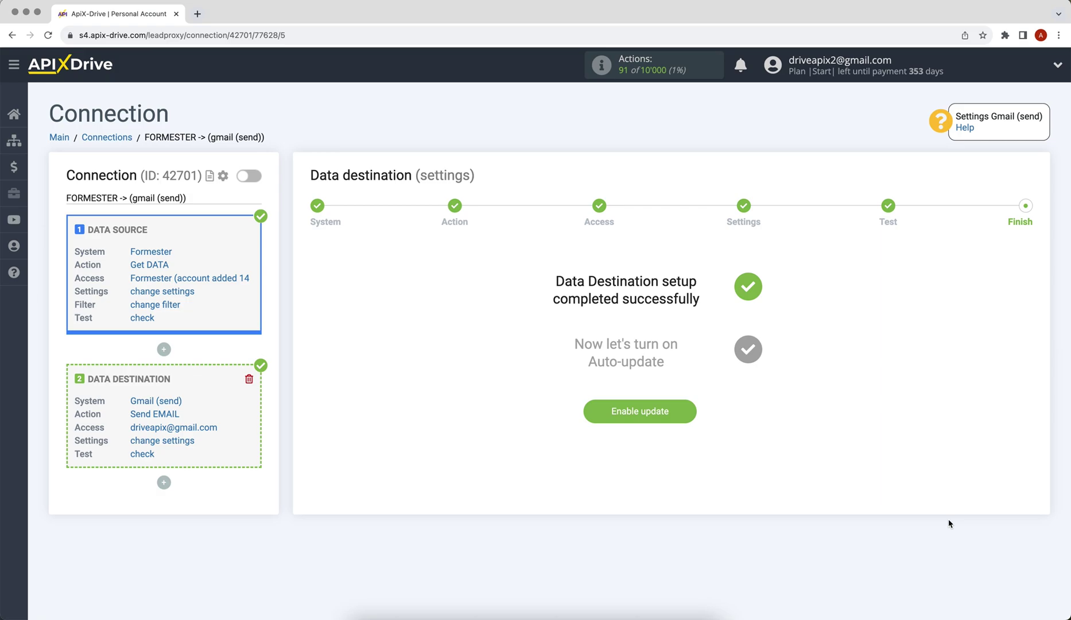
Enable auto-update and set the connection's update interval to 5 minutes.
click(603, 420)
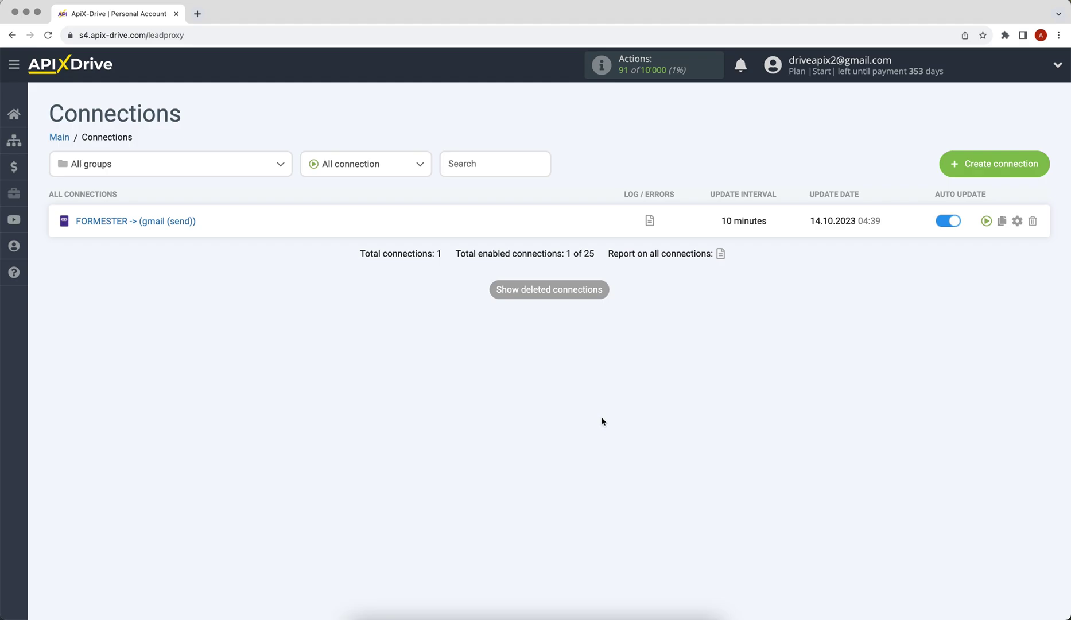
click(1017, 221)
click(652, 344)
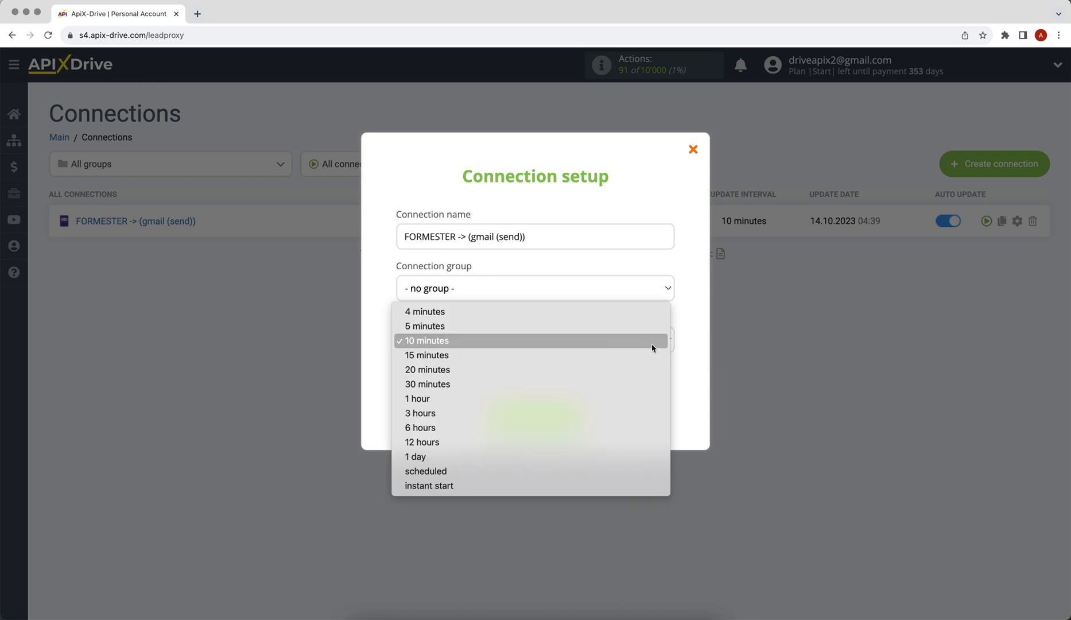
click(651, 330)
click(546, 416)
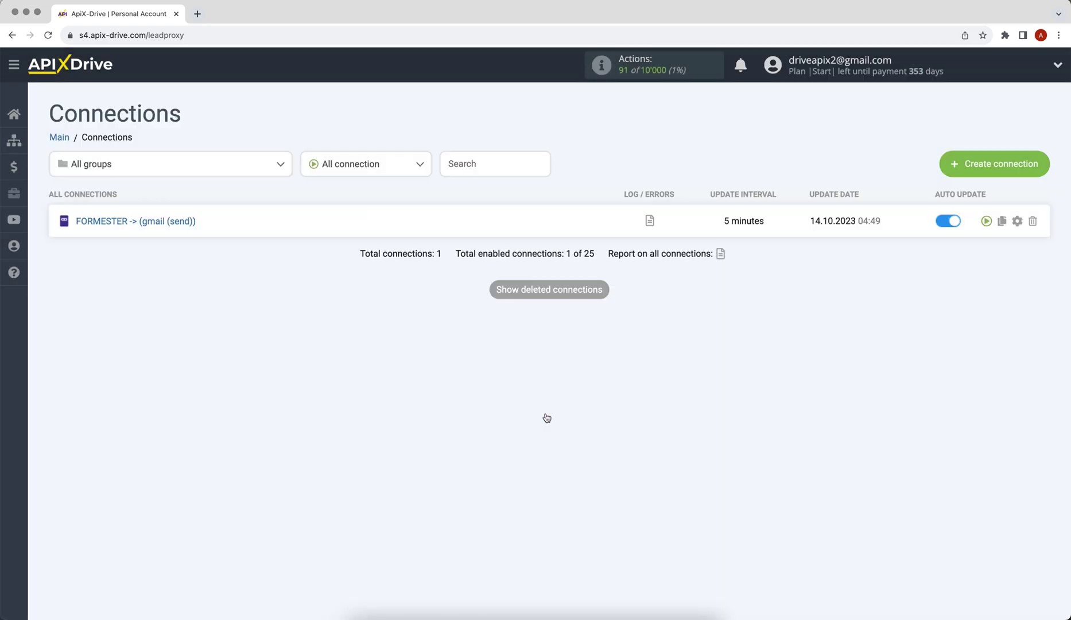